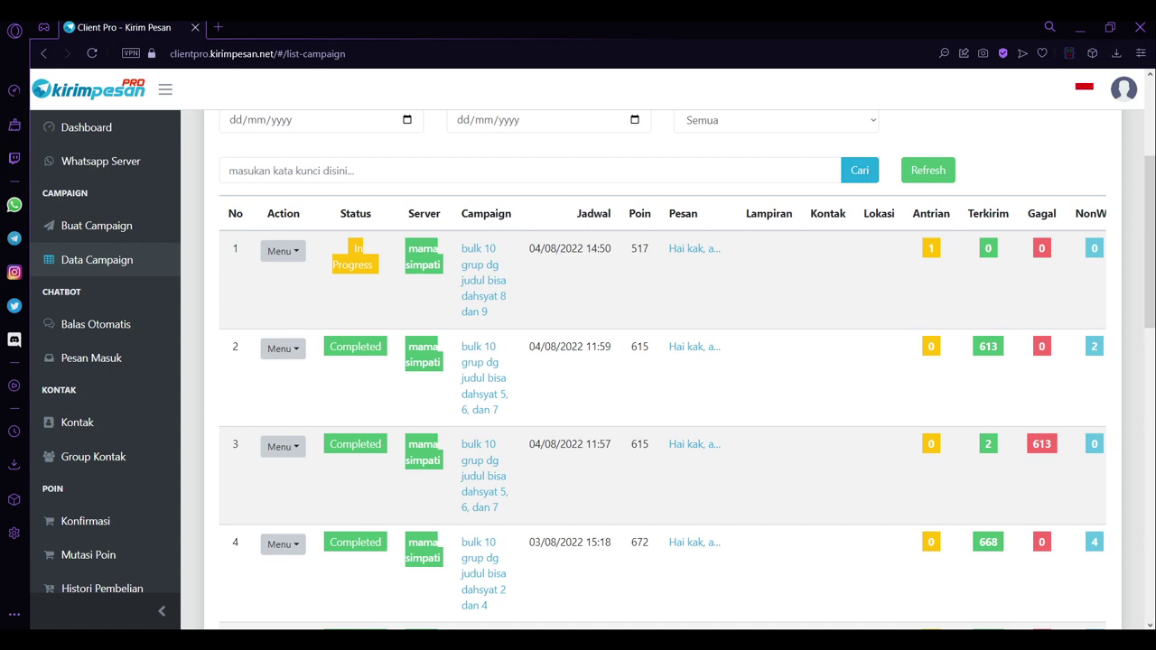
Review the connection status of the WhatsApp servers and check the point balance on the dashboard.
click(76, 171)
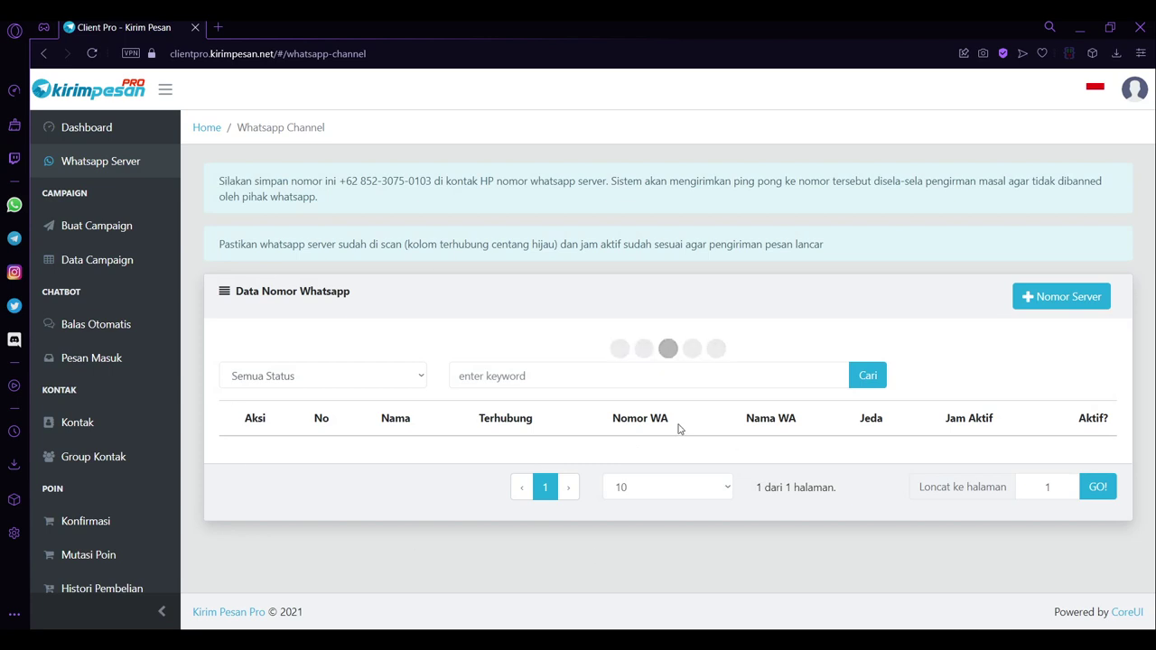
scroll(681, 429, down, 2)
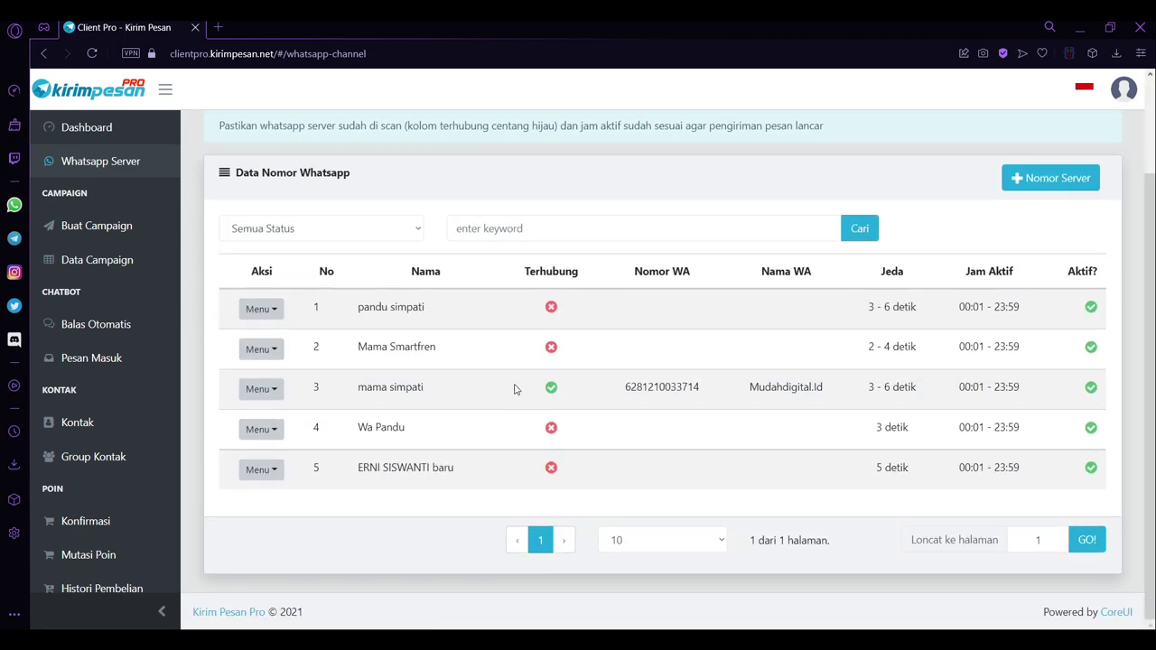
scroll(495, 384, up, 2)
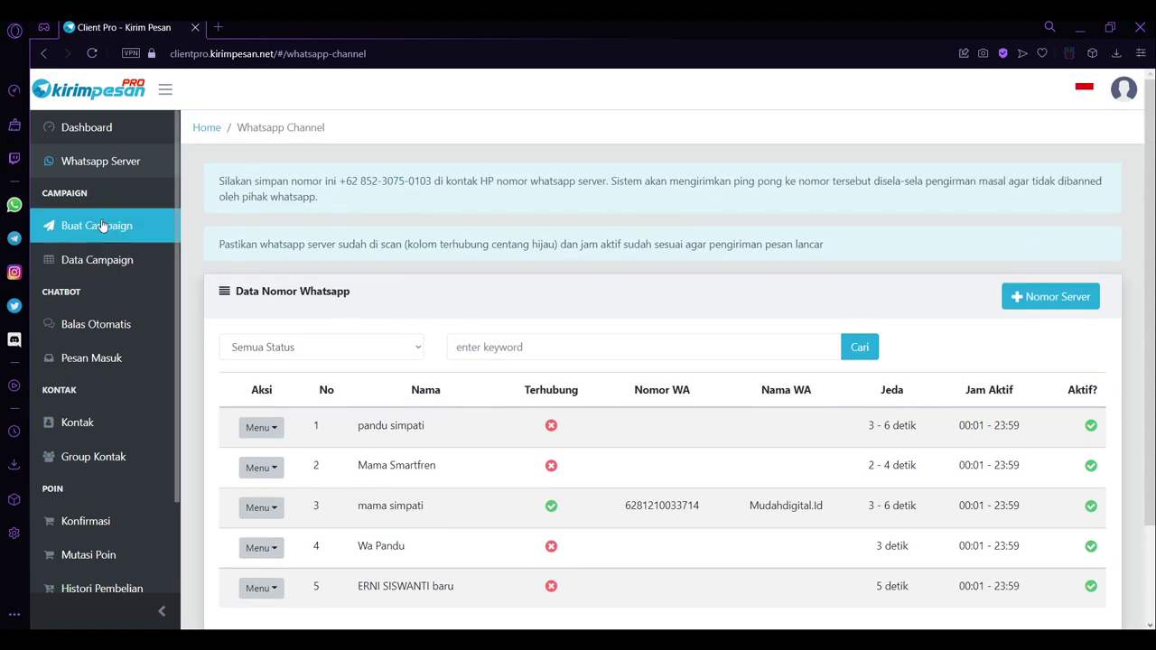
click(100, 133)
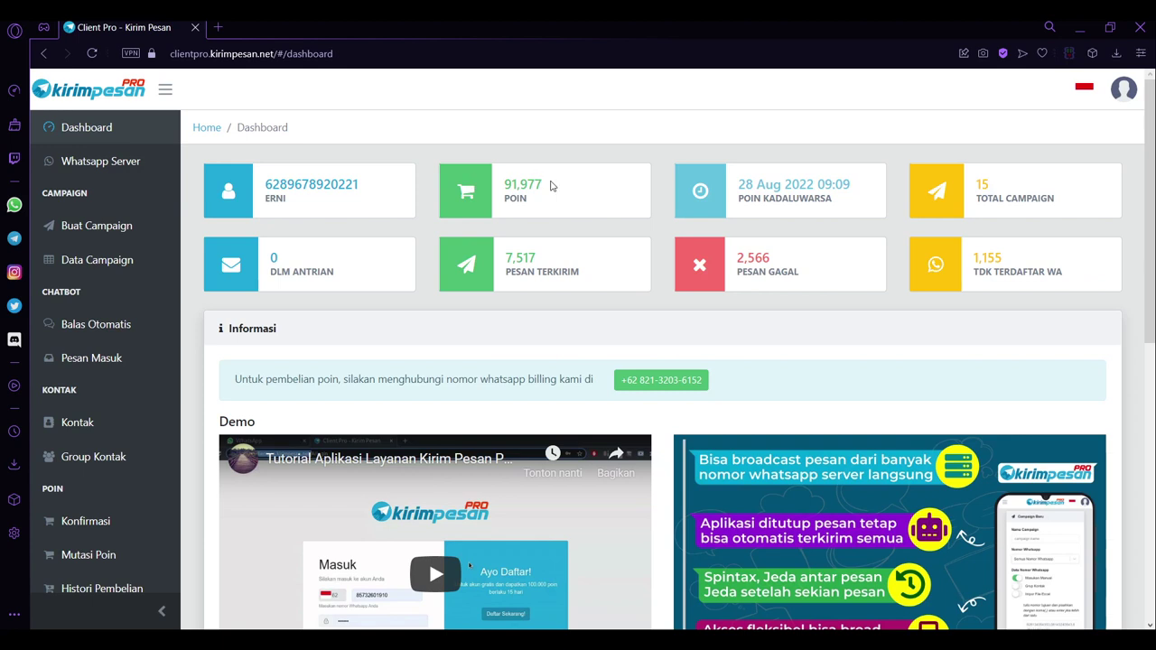
drag(551, 185, 513, 185)
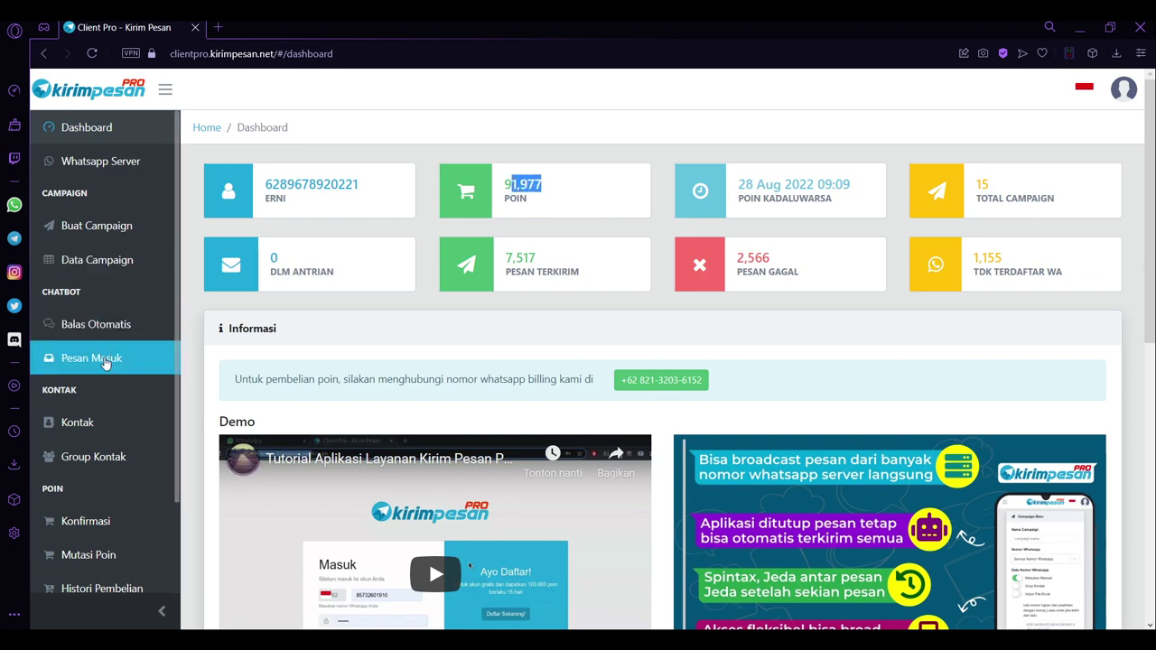
Examine the existing chatbot auto-replies, comparing their keywords with the reply texts they trigger.
click(81, 329)
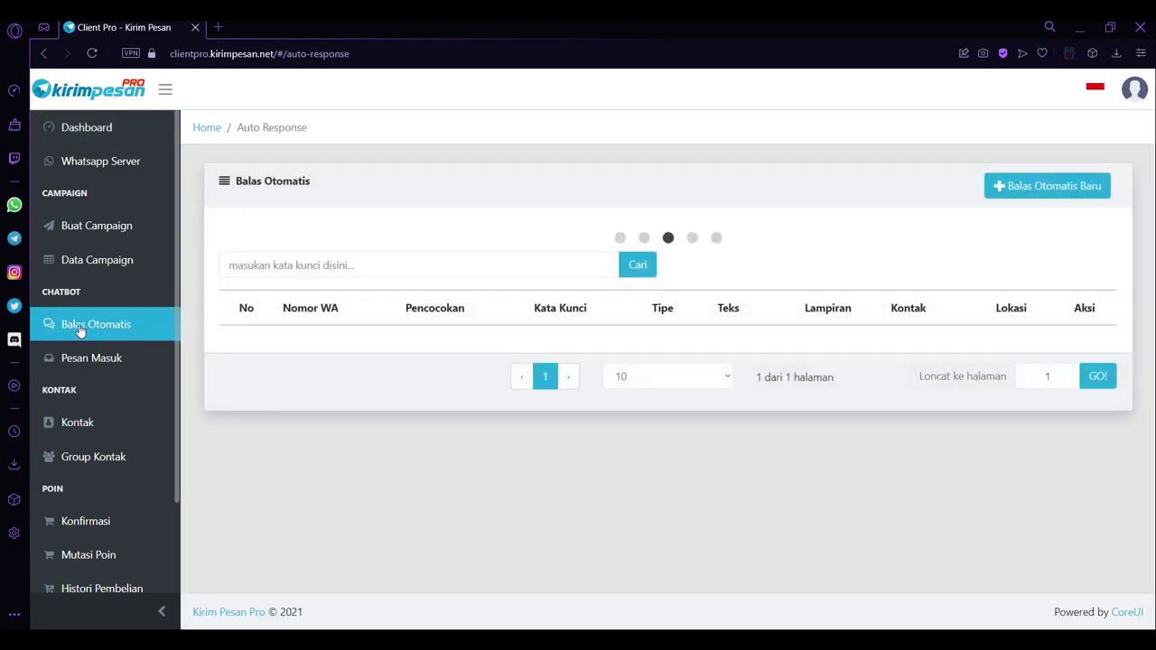
scroll(689, 494, down, 2)
scroll(689, 494, down, 3)
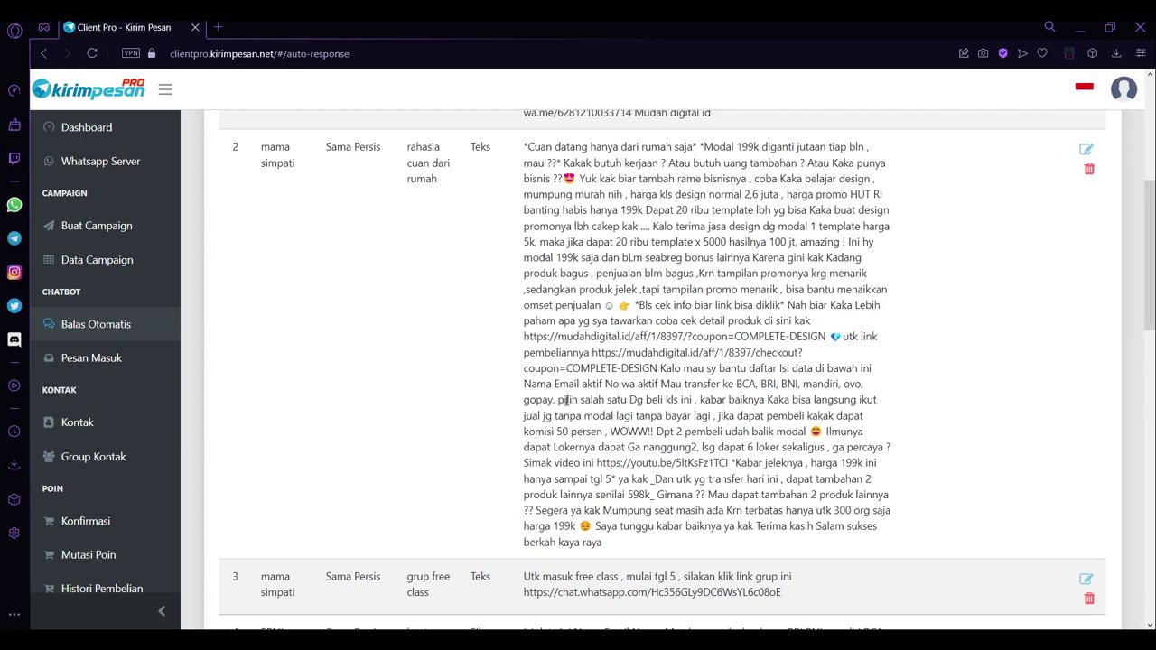
scroll(567, 400, up, 4)
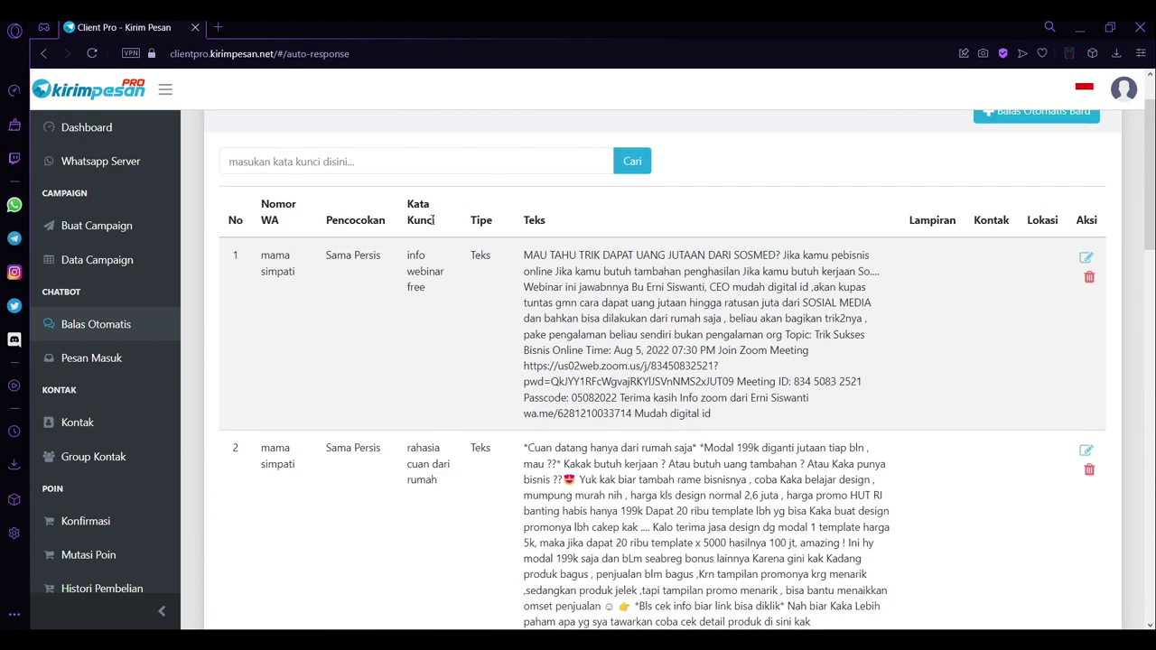
drag(441, 224, 414, 198)
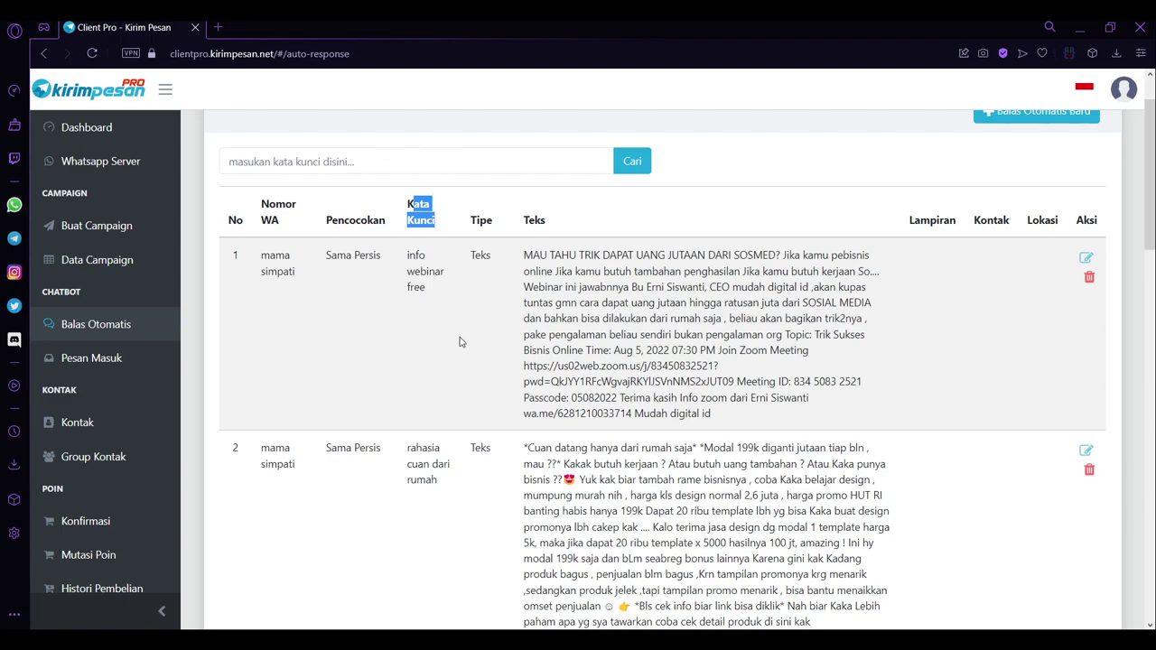
scroll(459, 339, down, 5)
scroll(364, 359, down, 5)
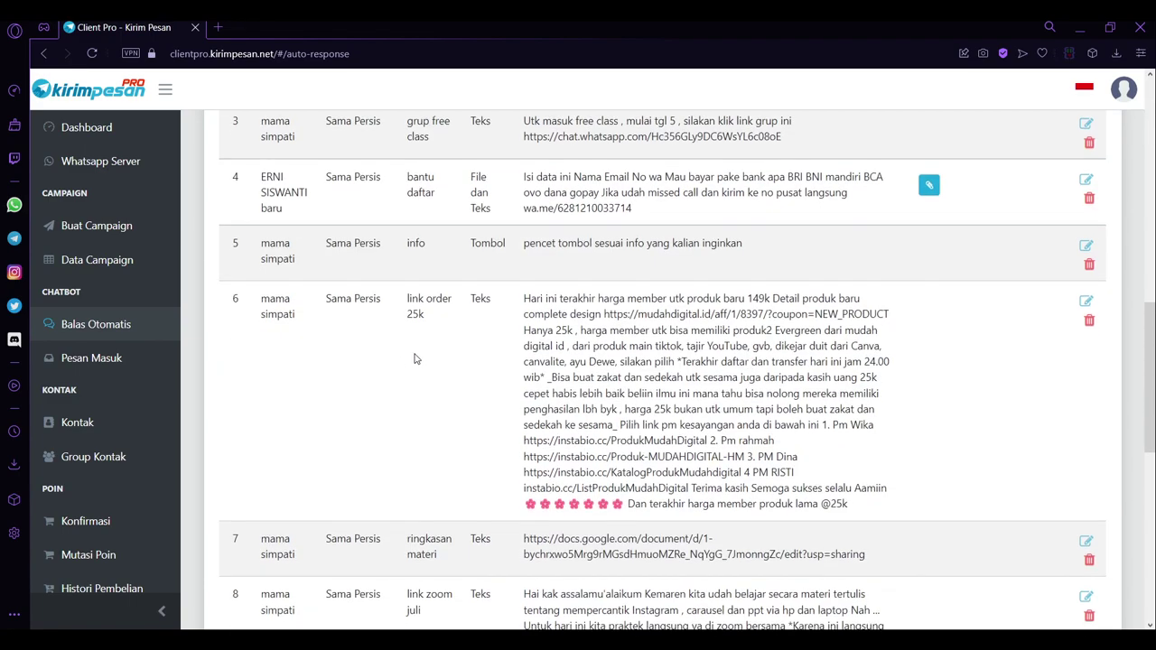
scroll(454, 385, up, 10)
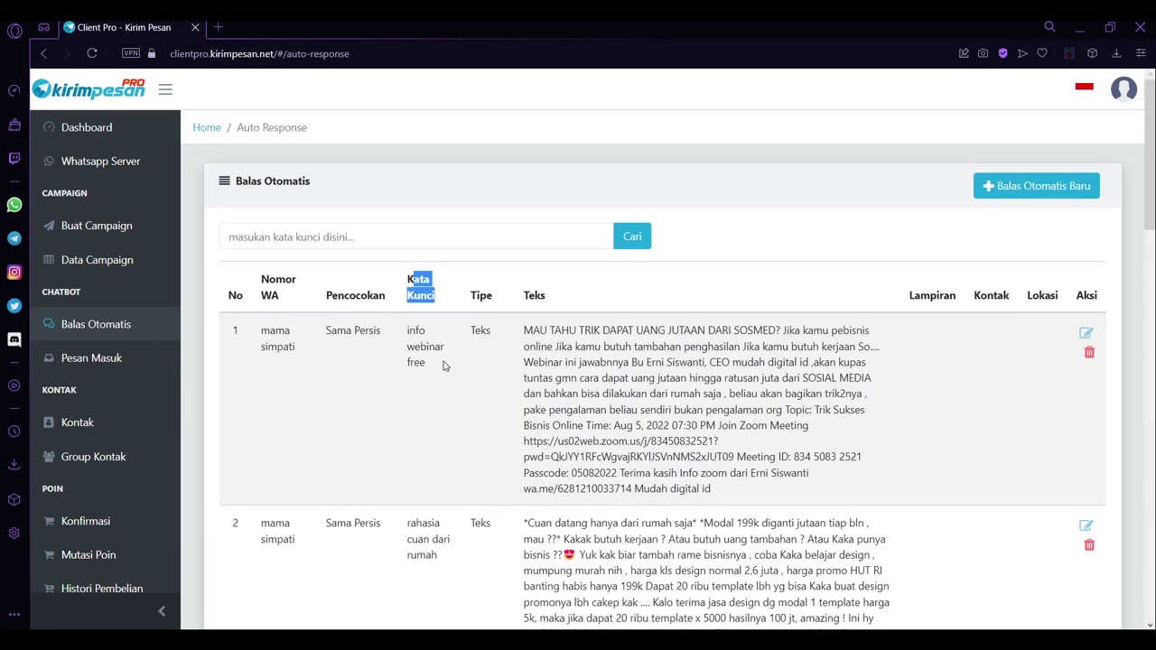
drag(444, 365, 409, 330)
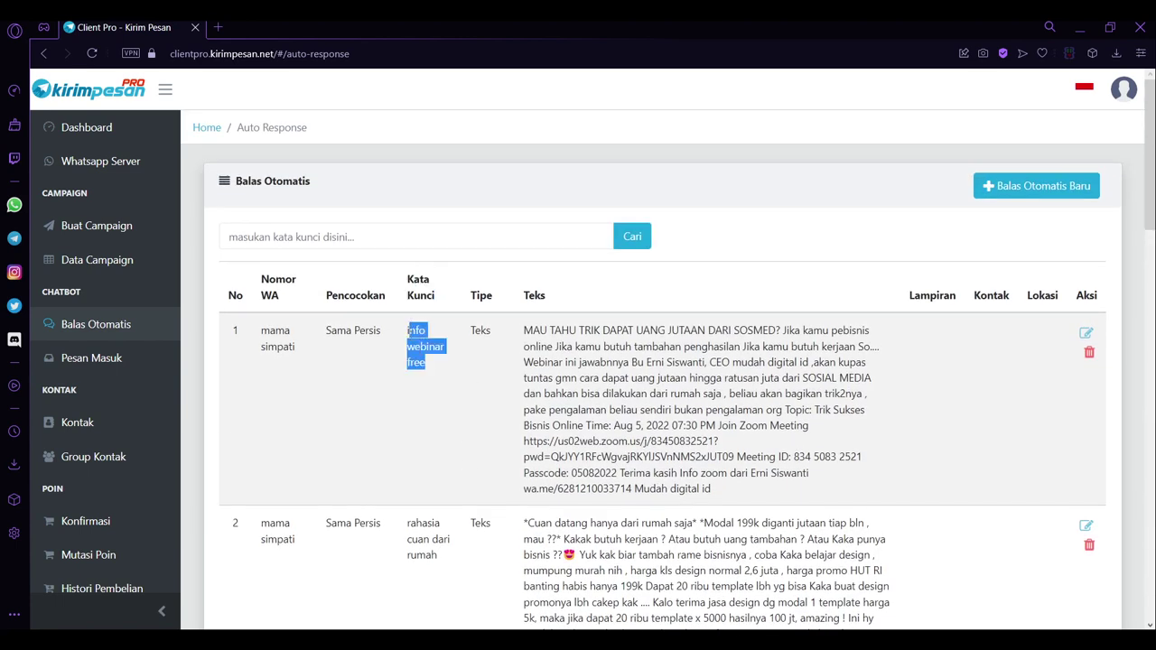
click(745, 242)
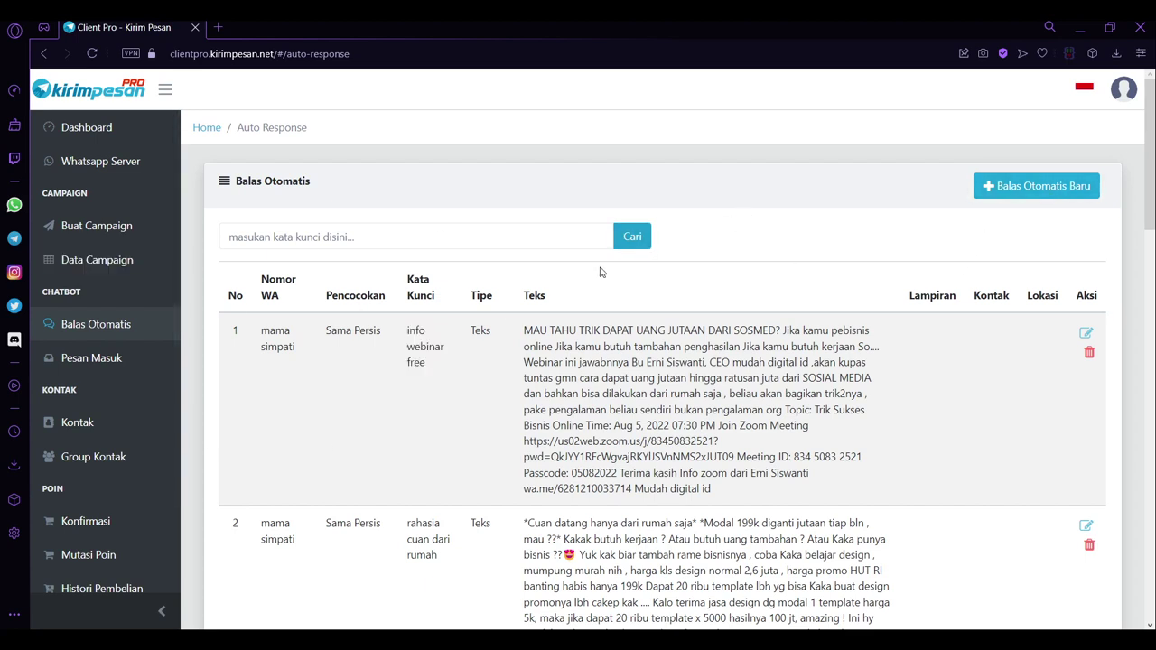
Start a new auto-reply with the Sama Persis matching type and the keyword "coba kata kunci".
click(1015, 191)
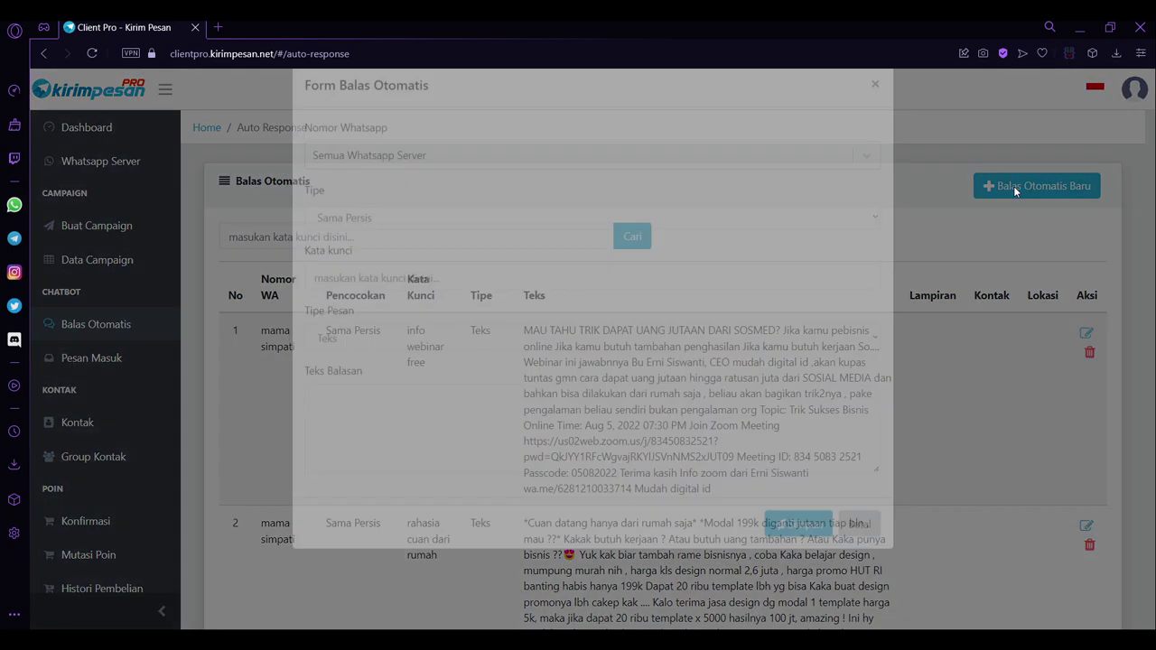
click(548, 188)
click(548, 188)
click(547, 188)
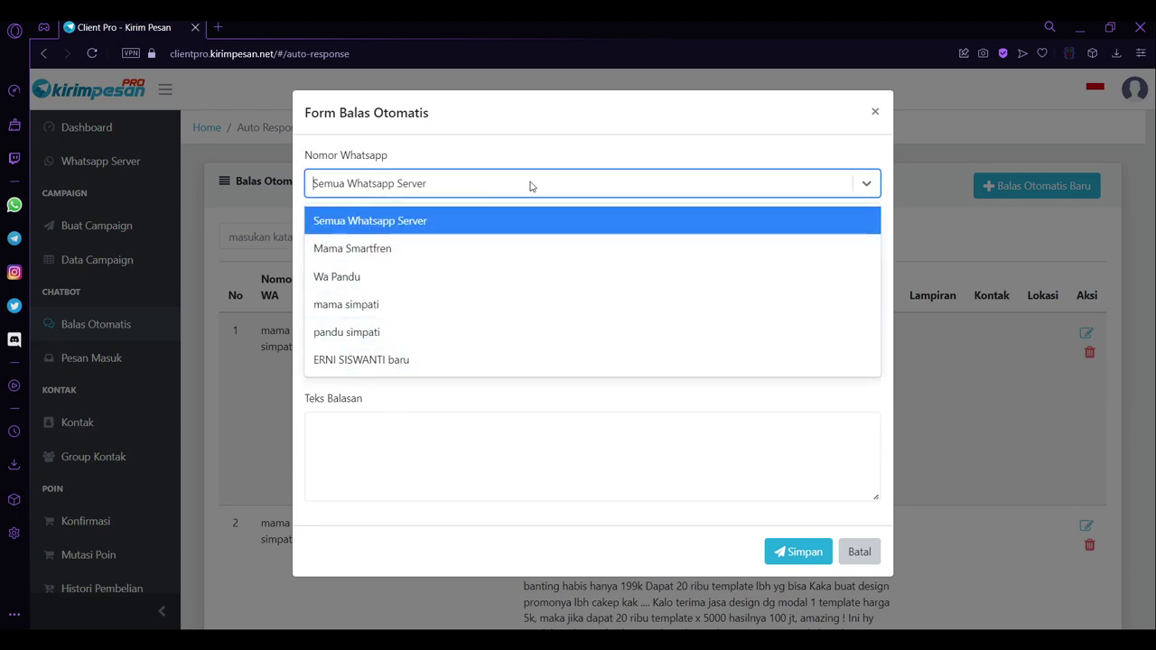
click(502, 193)
click(390, 253)
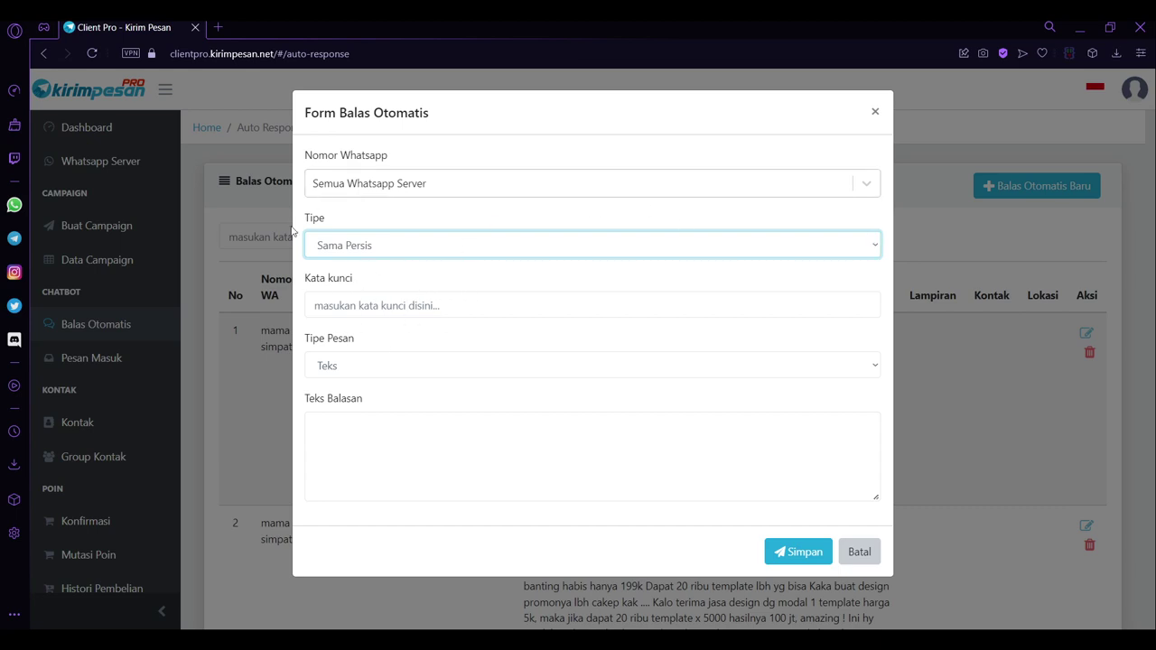
click(377, 307)
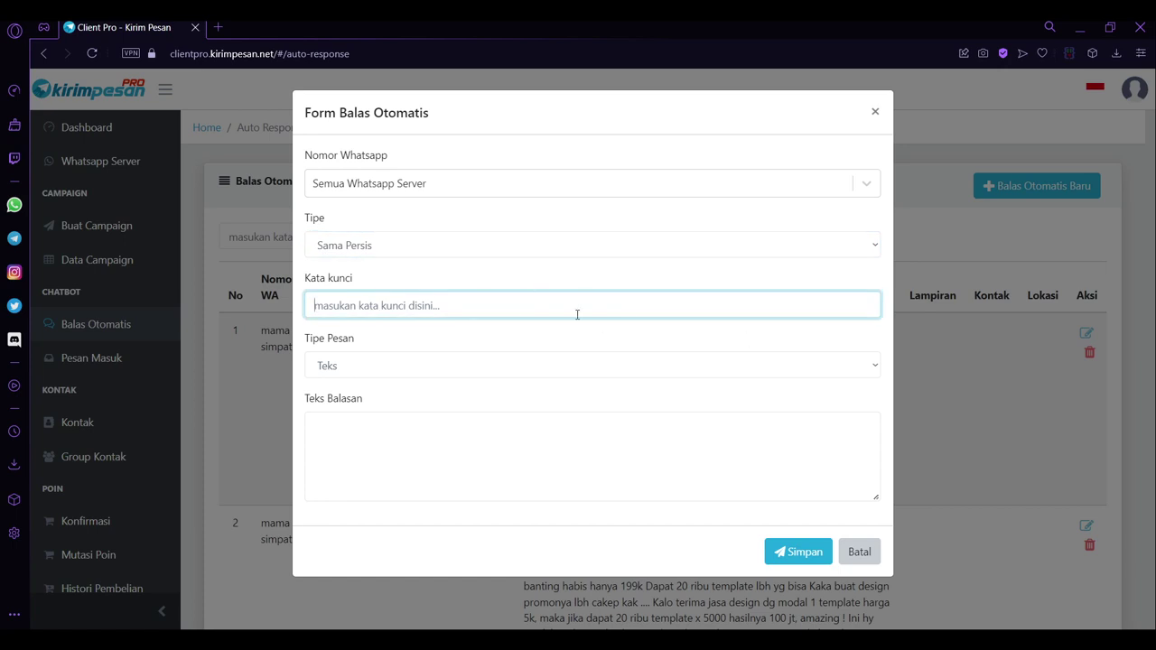
text(coba kata kunci)
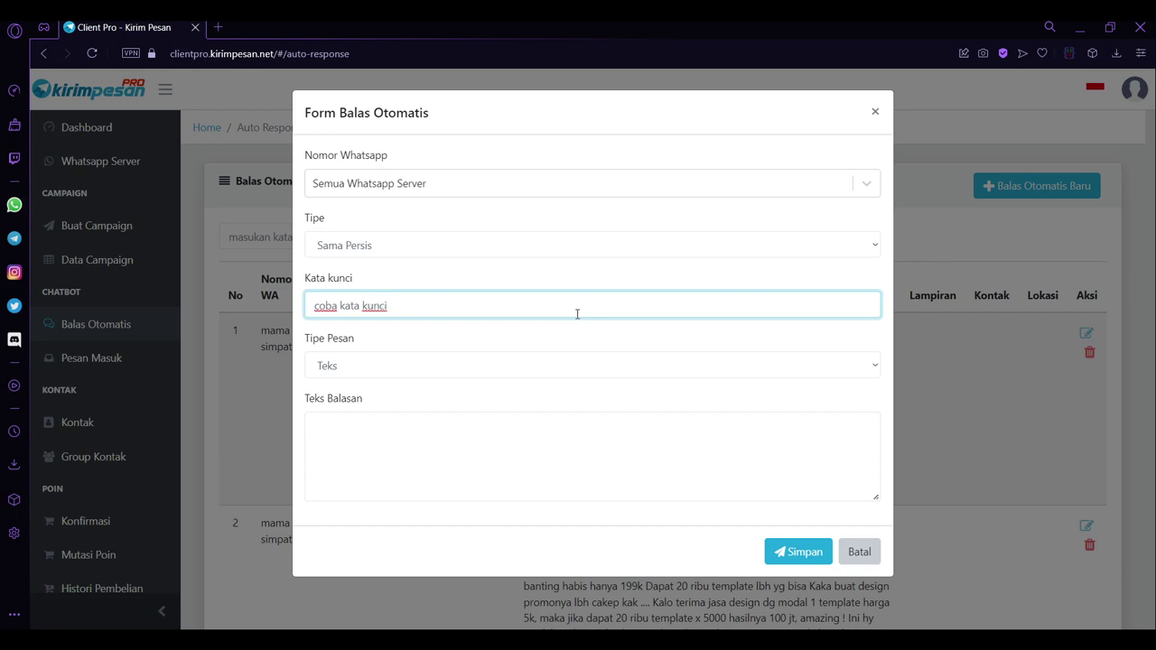
key(ctrl+a)
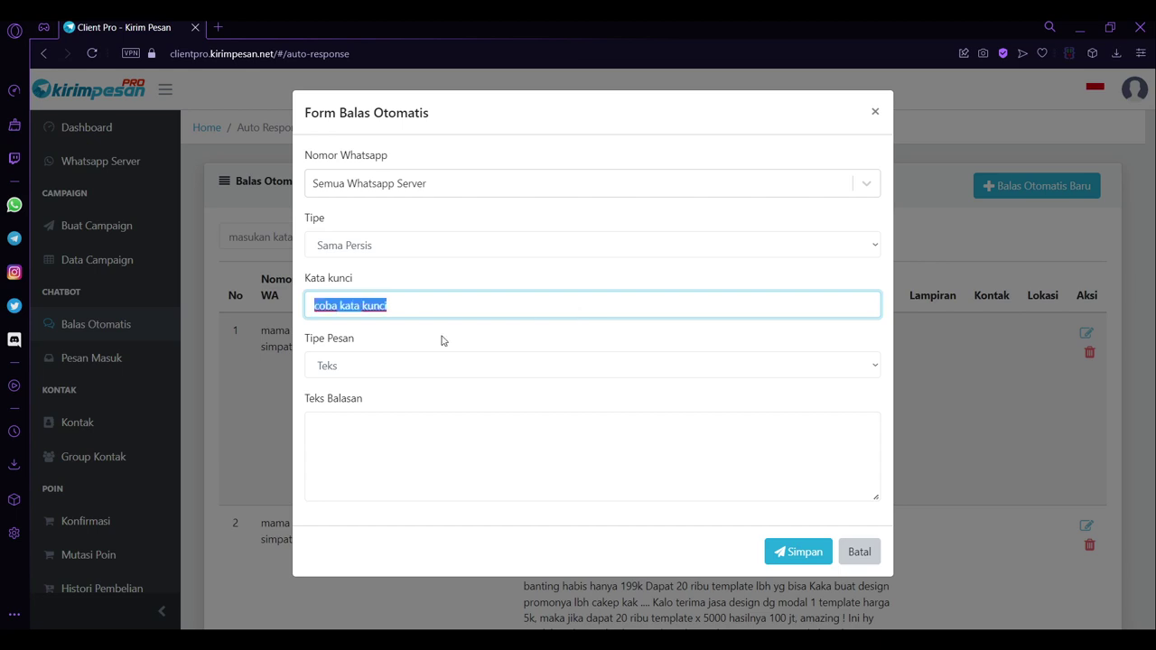
Try the Tombol message type, adding a button text field and removing it again.
click(407, 375)
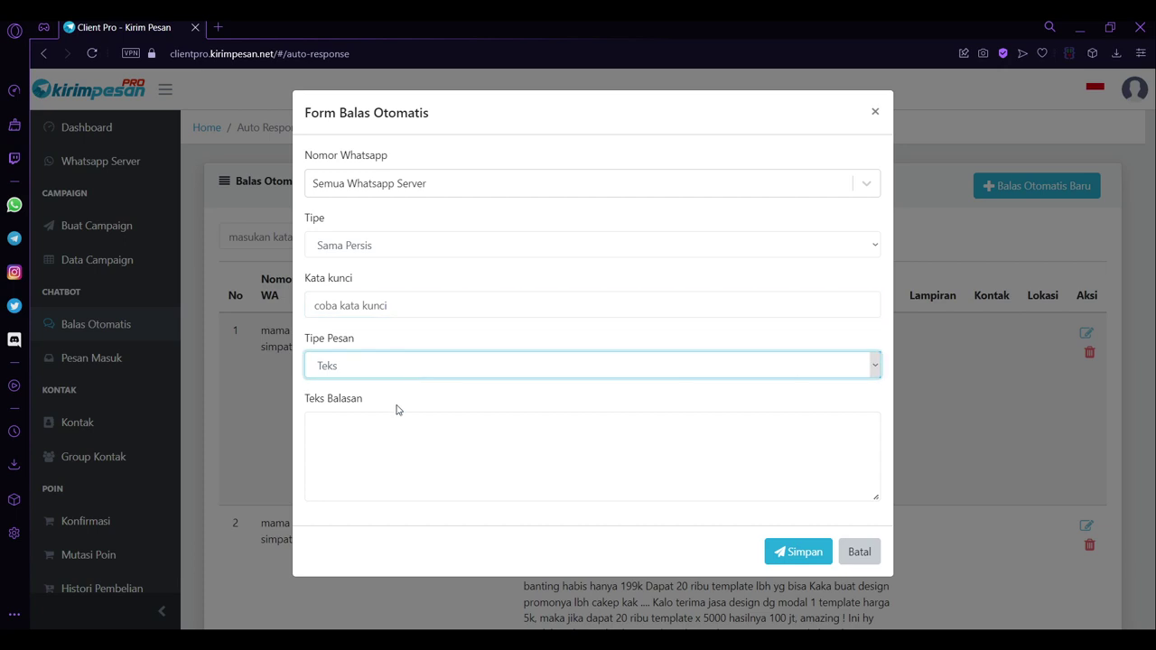
click(399, 405)
click(385, 492)
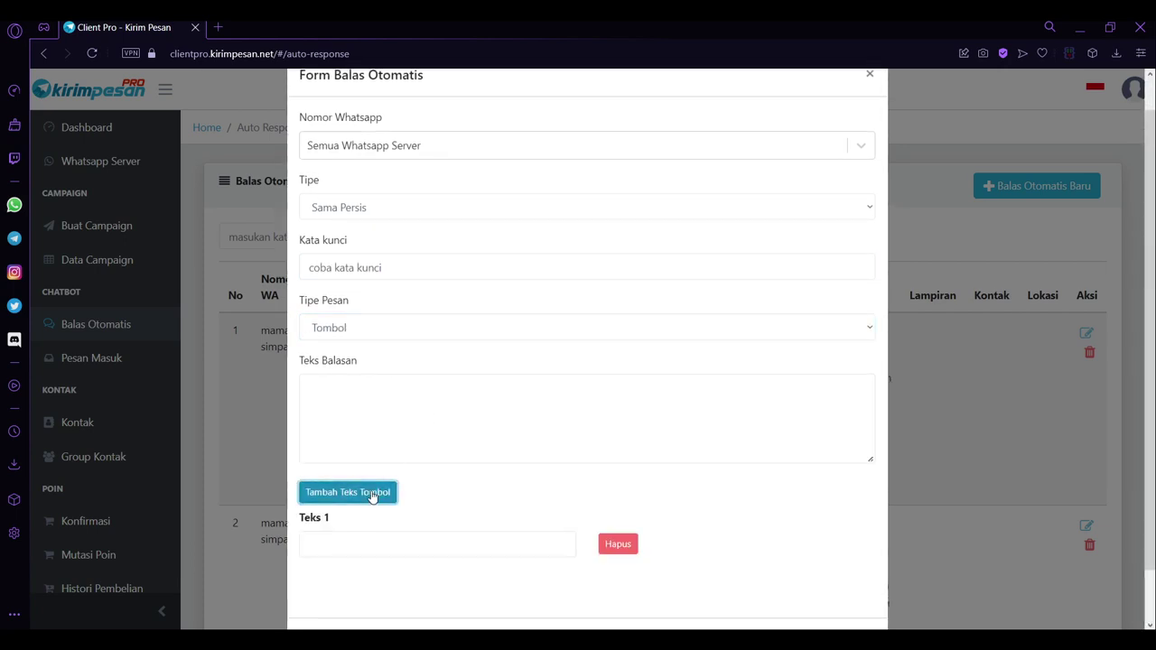
click(606, 548)
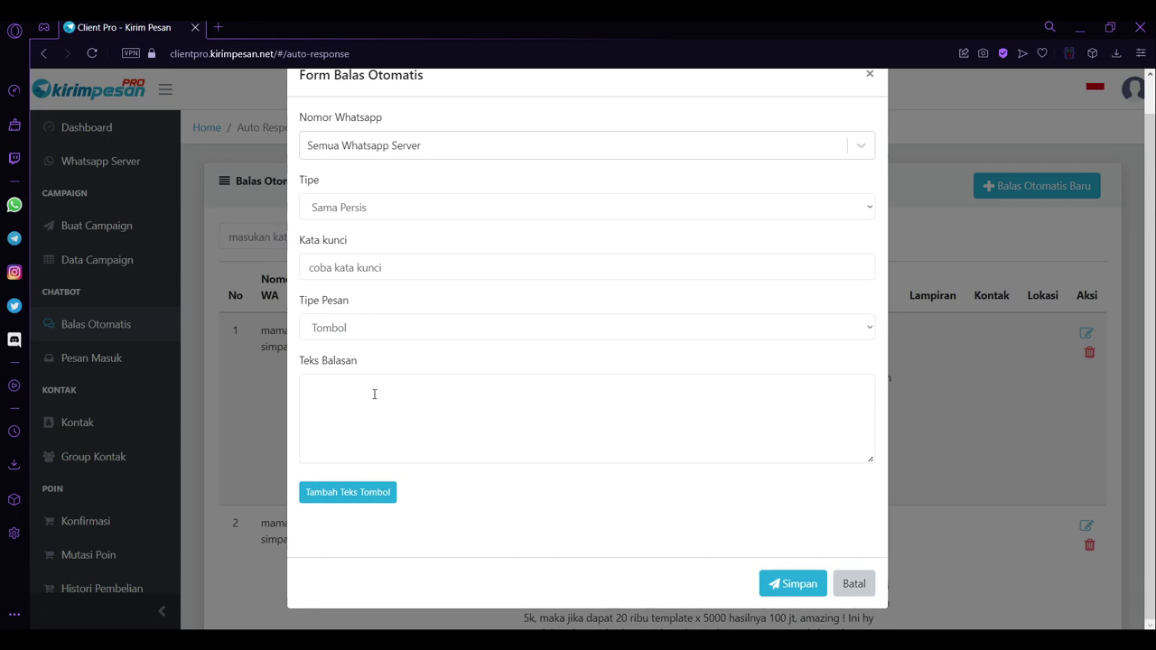
Enter "info webminar ikin kontak saya lebih lanjut?" as the reply text of the new auto-reply.
click(374, 394)
scroll(379, 147, up, 1)
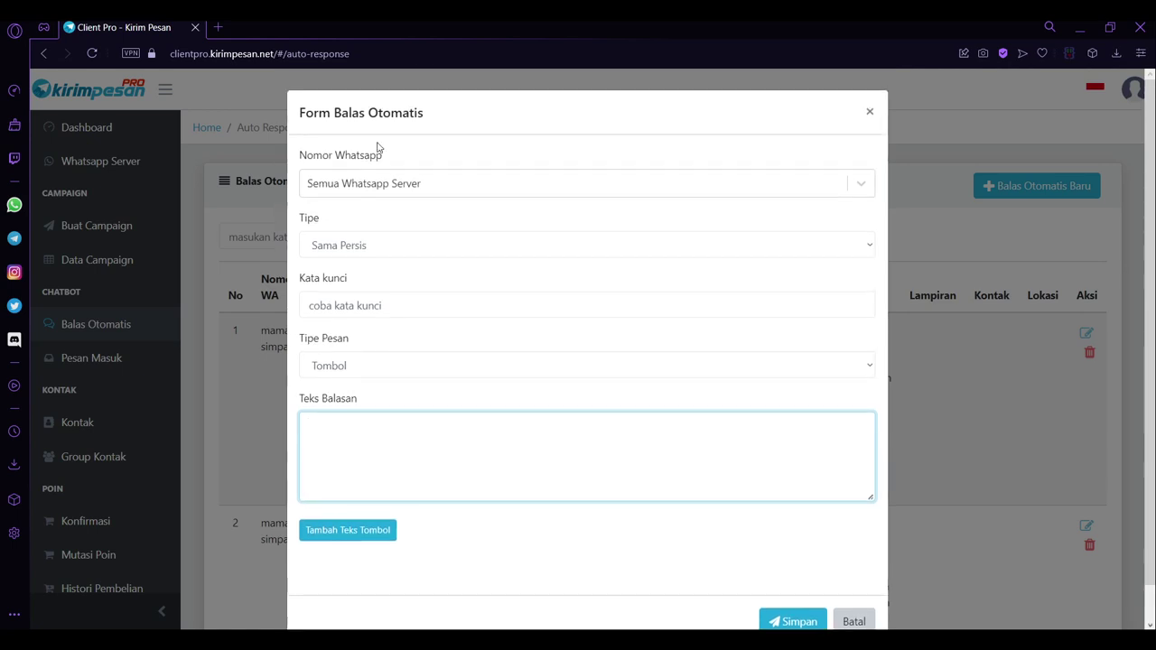
scroll(473, 374, down, 1)
text(inf)
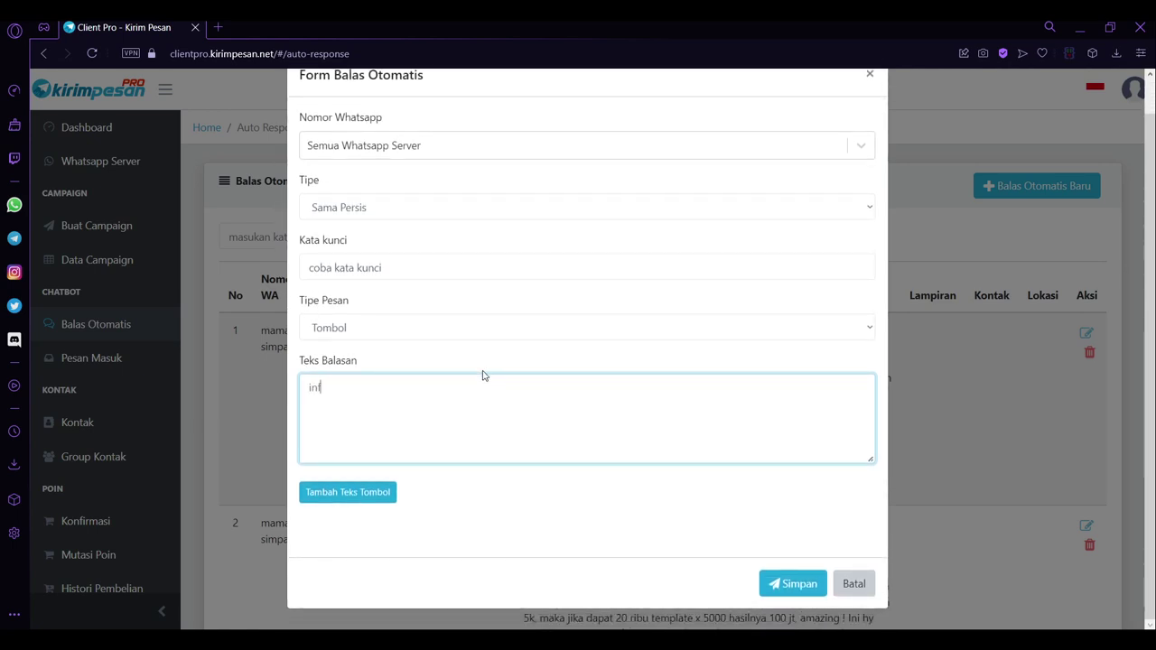
text(o webminar ikin kontak)
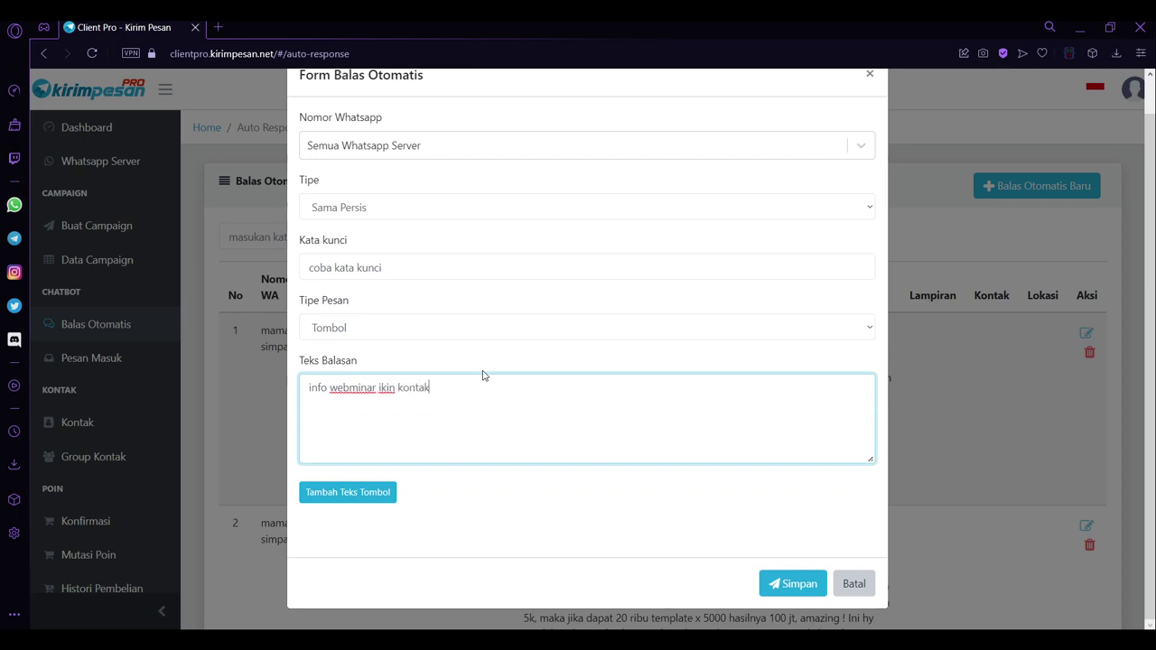
text( saya lebih lanjut?)
Add a button text field with the sample text "adawdwa", then clear and delete it.
click(377, 494)
click(413, 483)
text(adawdwa)
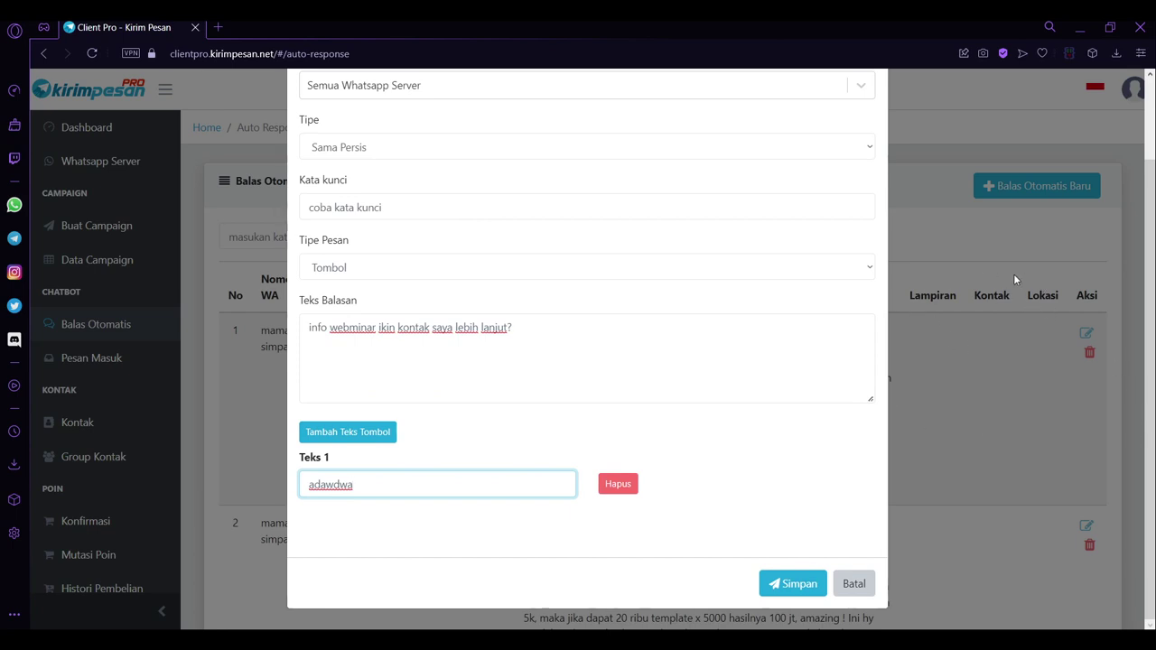
drag(304, 458, 341, 478)
click(340, 479)
double_click(378, 472)
key(BackSpace)
click(618, 492)
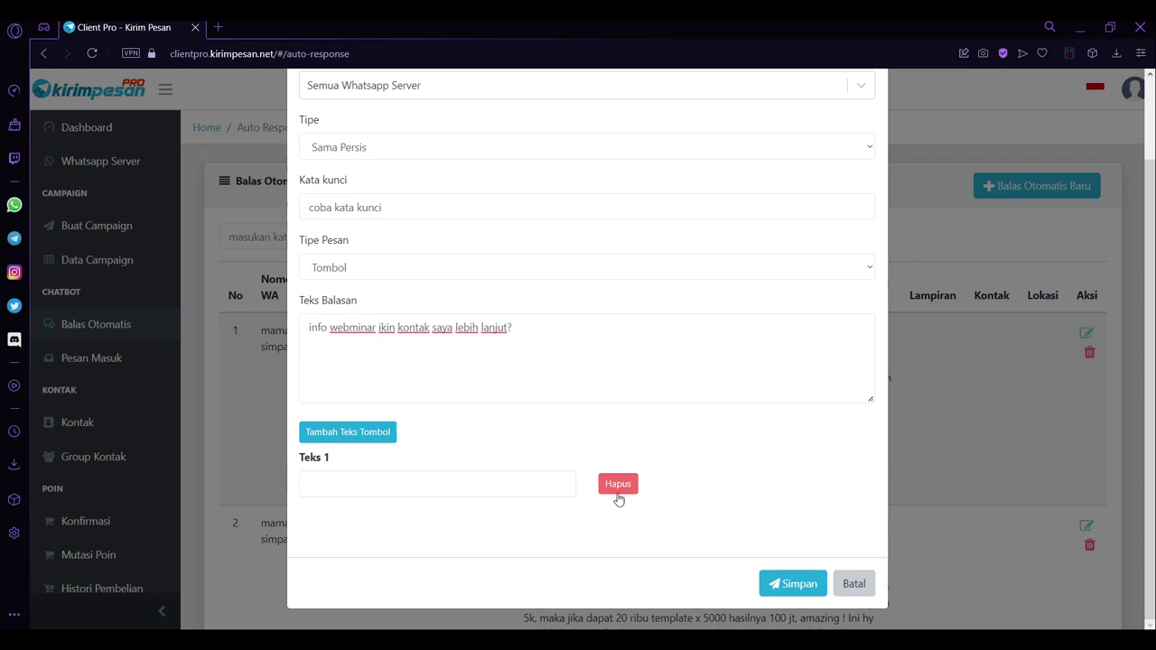
Try the Pilihan message type and then set the message type to Teks.
click(341, 333)
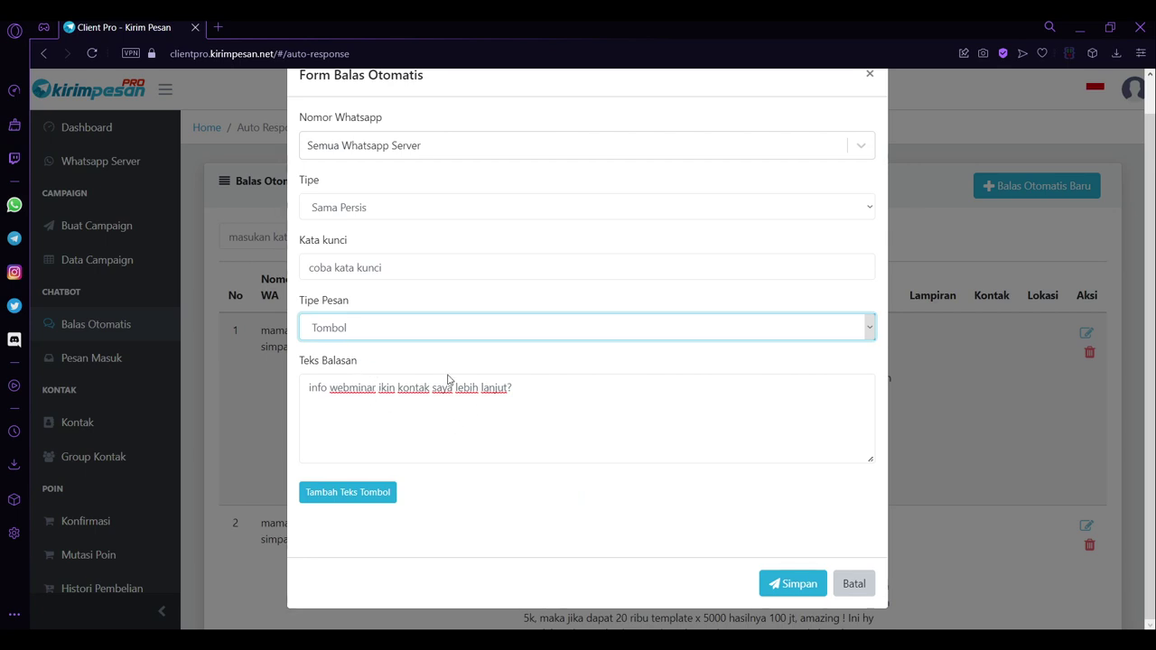
key(Down)
click(421, 507)
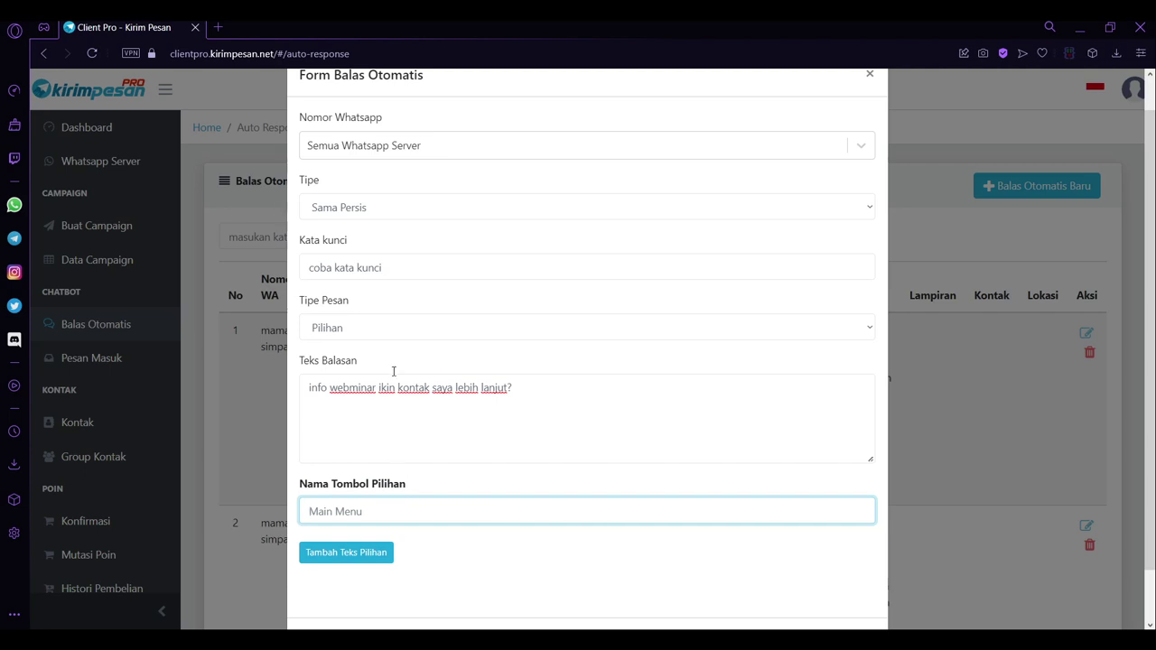
click(384, 336)
key(Up)
key(Up)
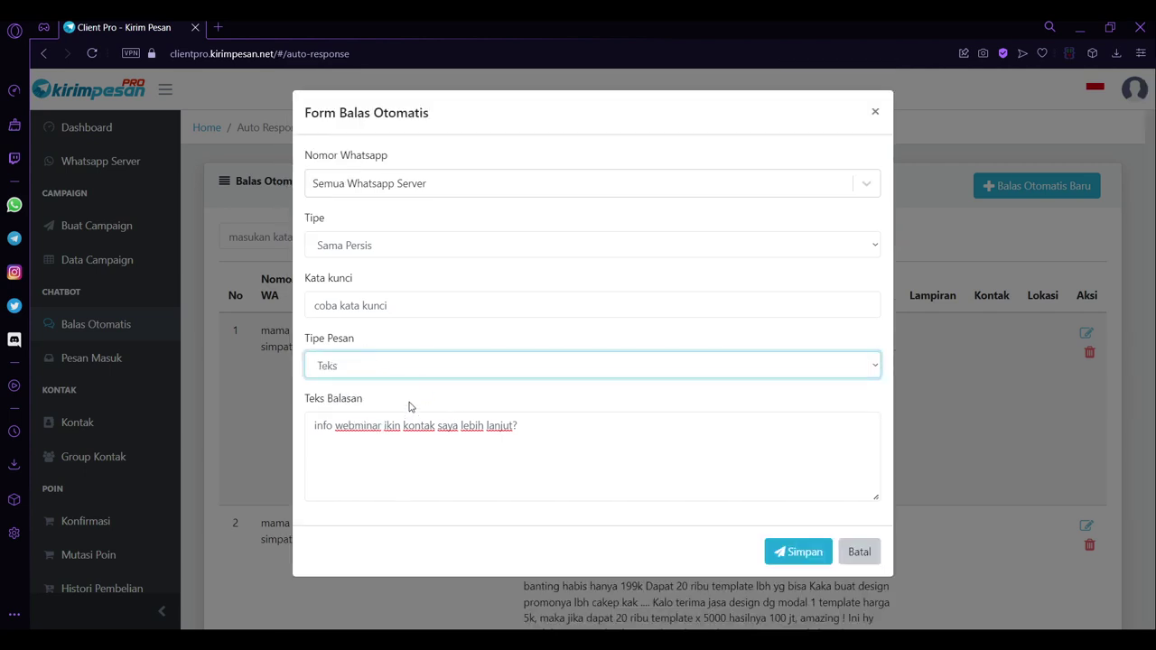
Copy the keyword, assign the auto-reply to the mama simpati WhatsApp server and save it.
click(359, 451)
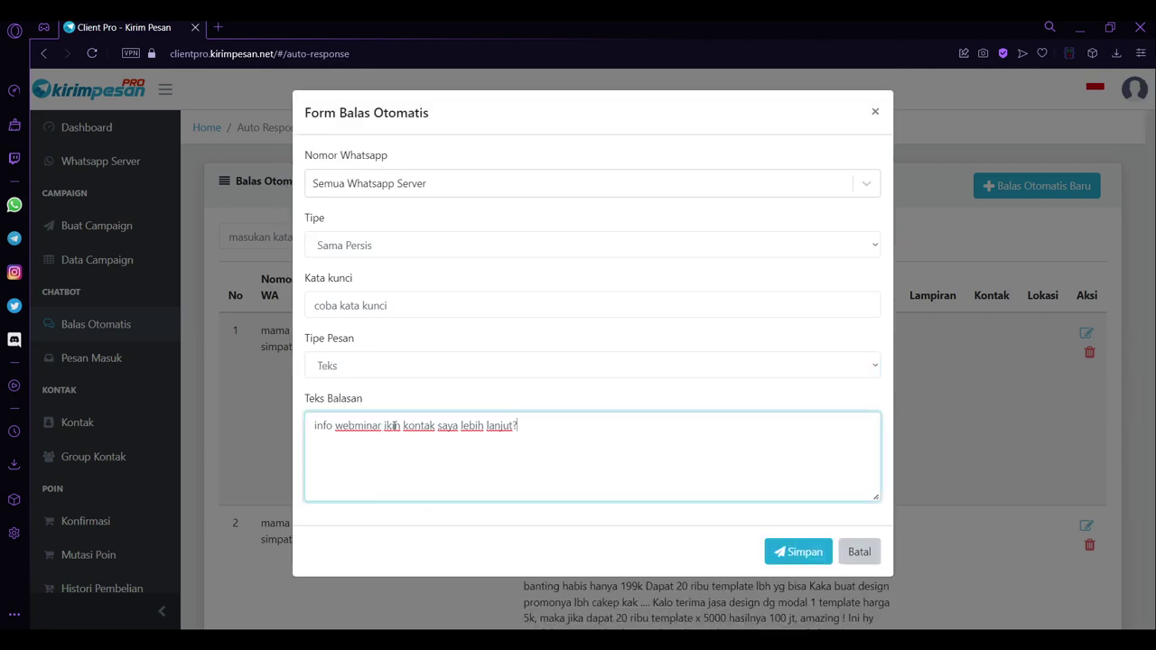
triple_click(396, 304)
key(ctrl+c)
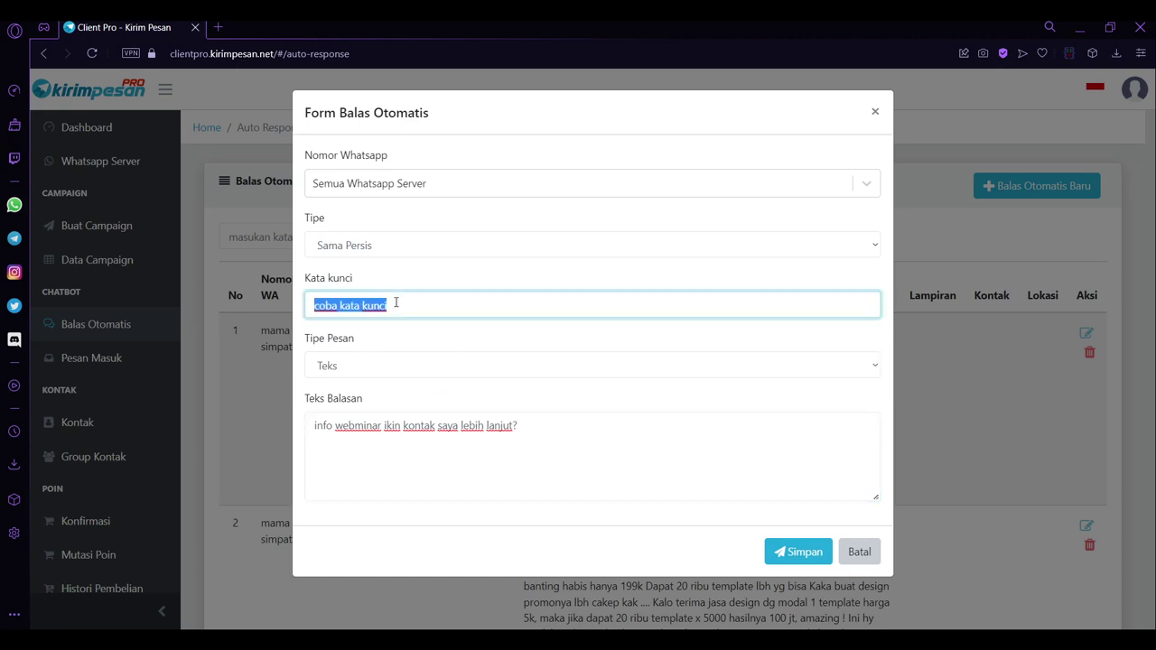
click(481, 177)
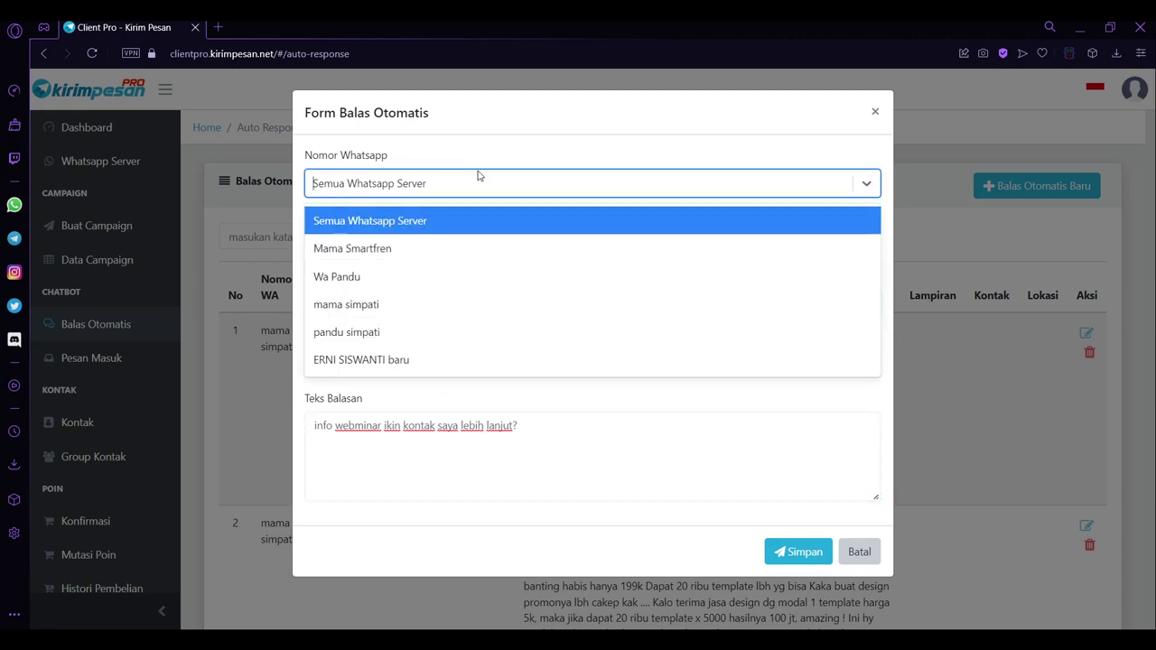
click(366, 305)
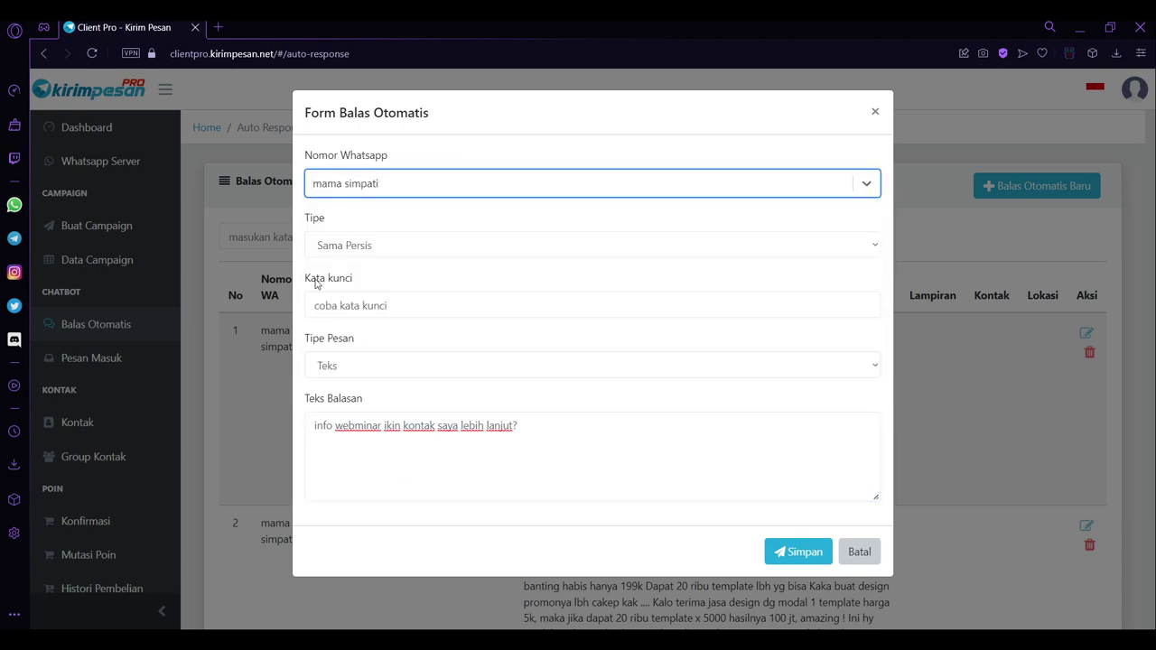
click(790, 559)
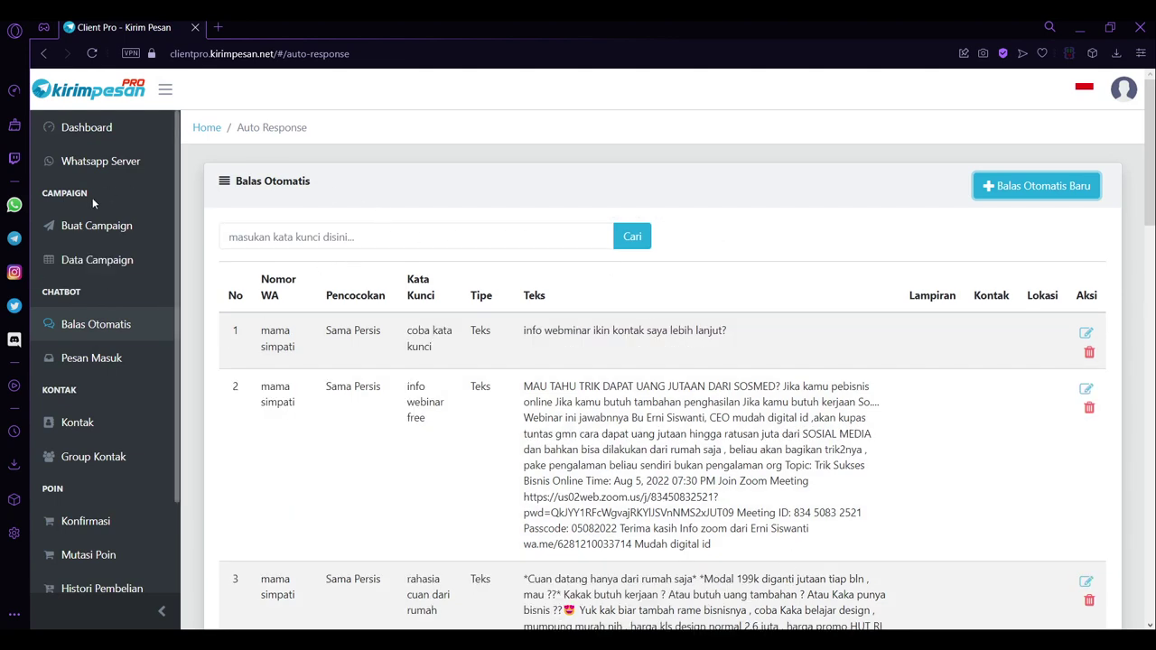
Start a new campaign and name it "bulk hari ini".
click(96, 226)
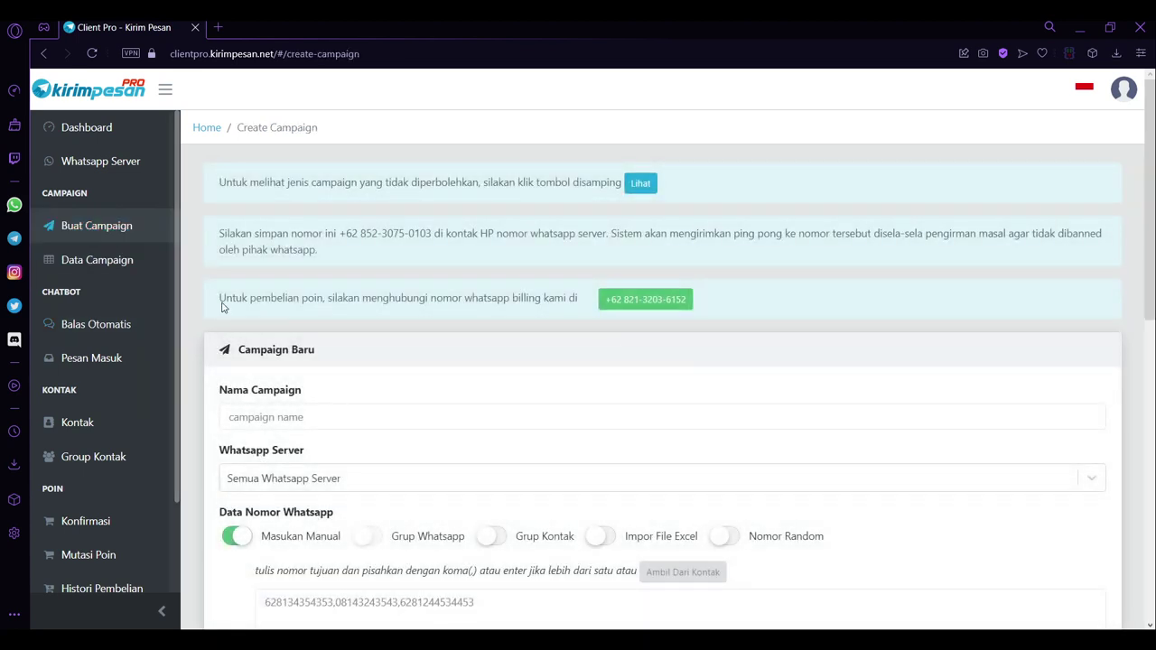
scroll(591, 416, down, 3)
scroll(592, 416, up, 3)
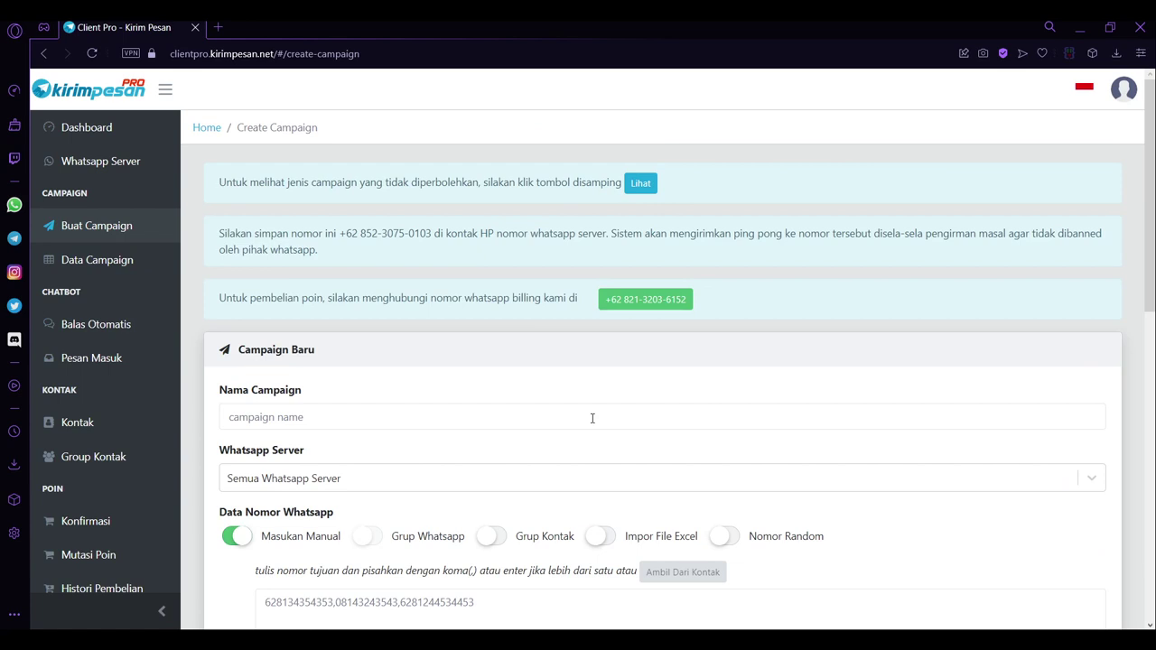
click(587, 418)
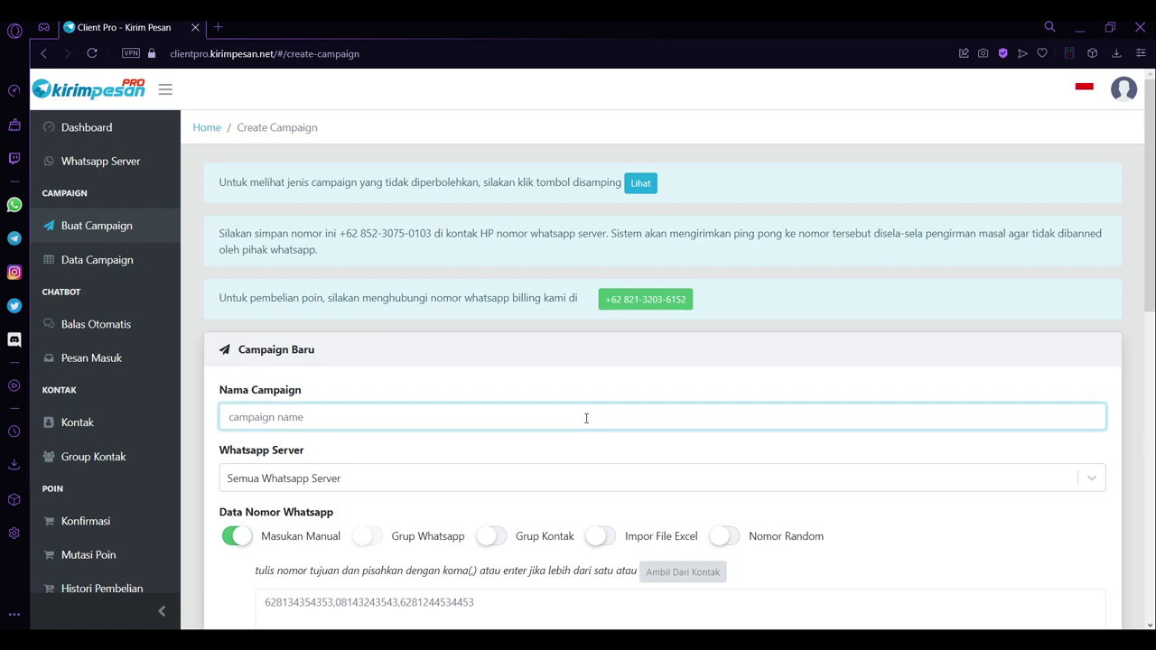
scroll(586, 418, down, 2)
click(317, 294)
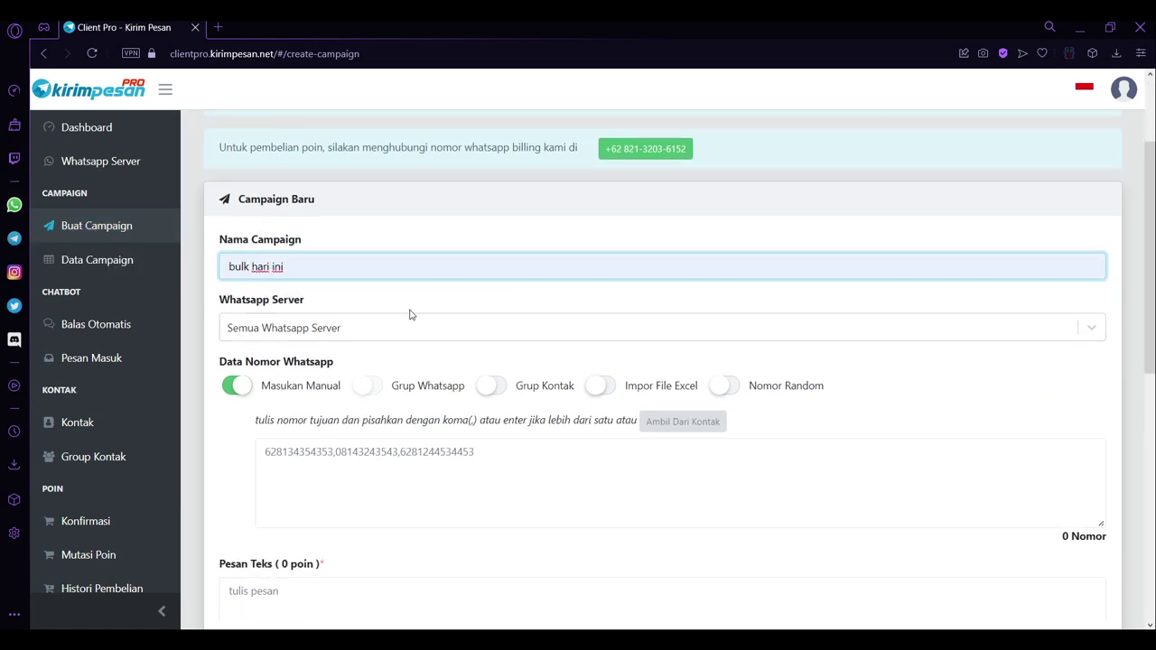
Look through the WhatsApp servers available for the campaign, keeping Semua Whatsapp Server selected.
click(342, 327)
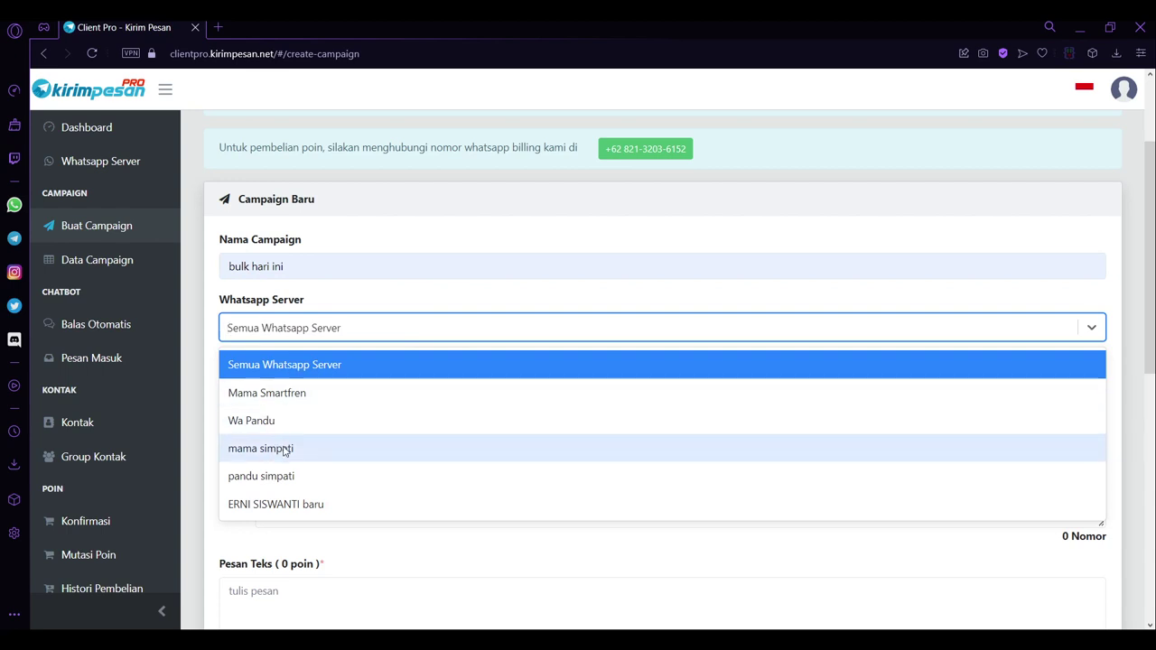
click(296, 366)
click(403, 336)
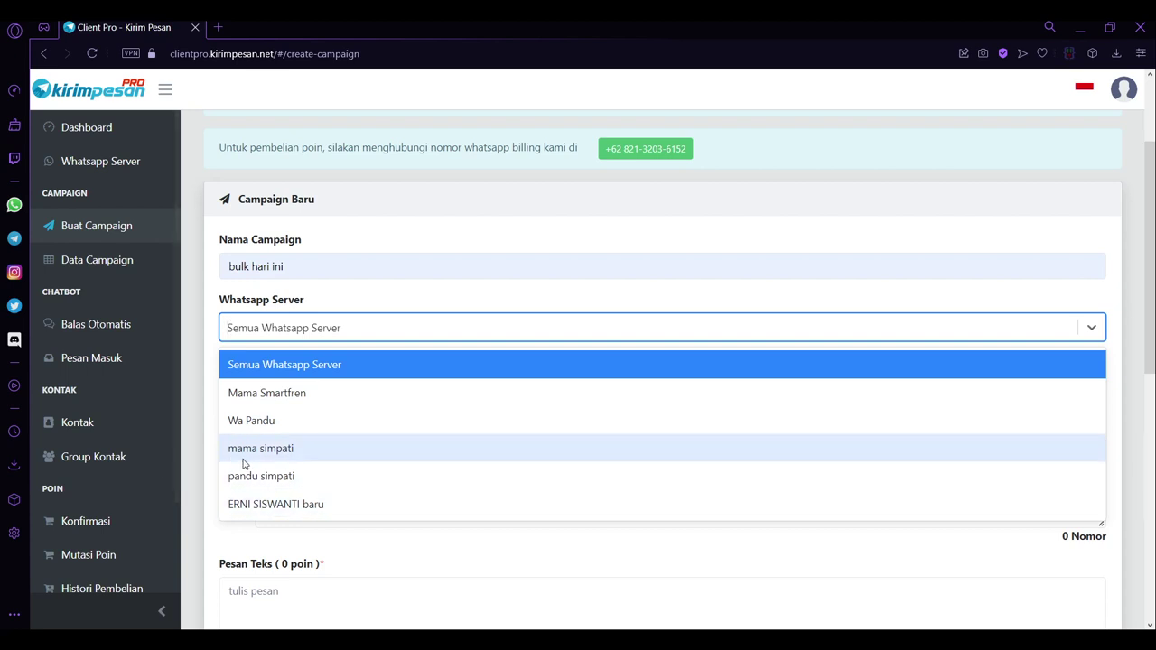
click(348, 330)
Try the Grup Whatsapp and Grup Kontak recipient sources, ending with Impor File Excel enabled.
scroll(429, 443, down, 2)
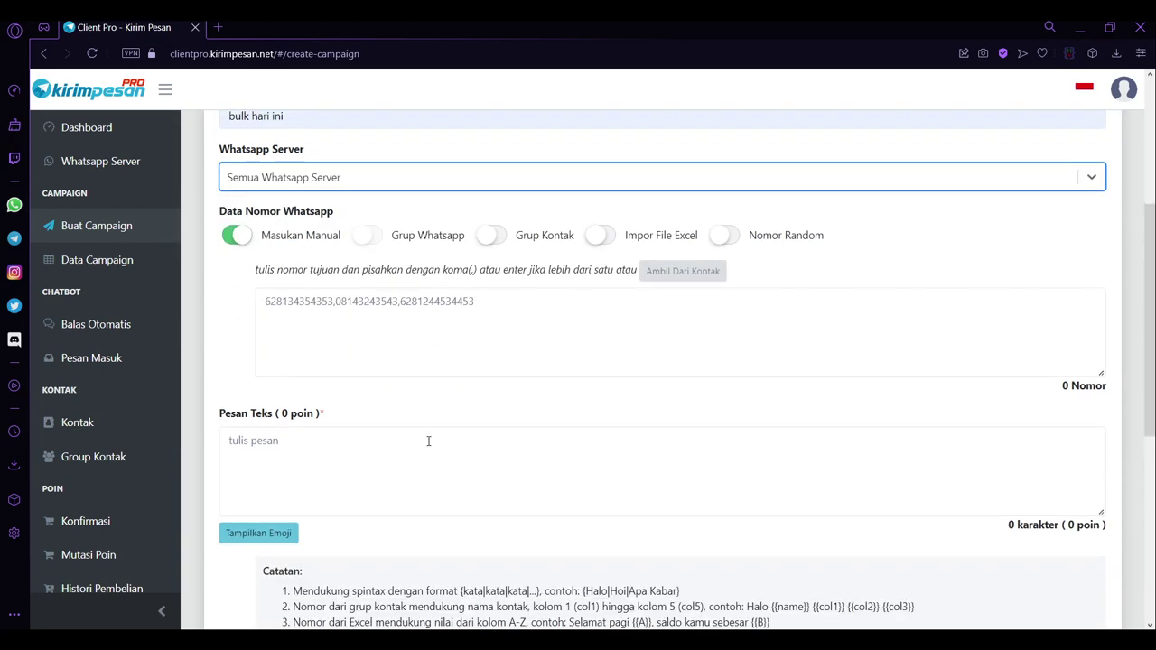
click(377, 236)
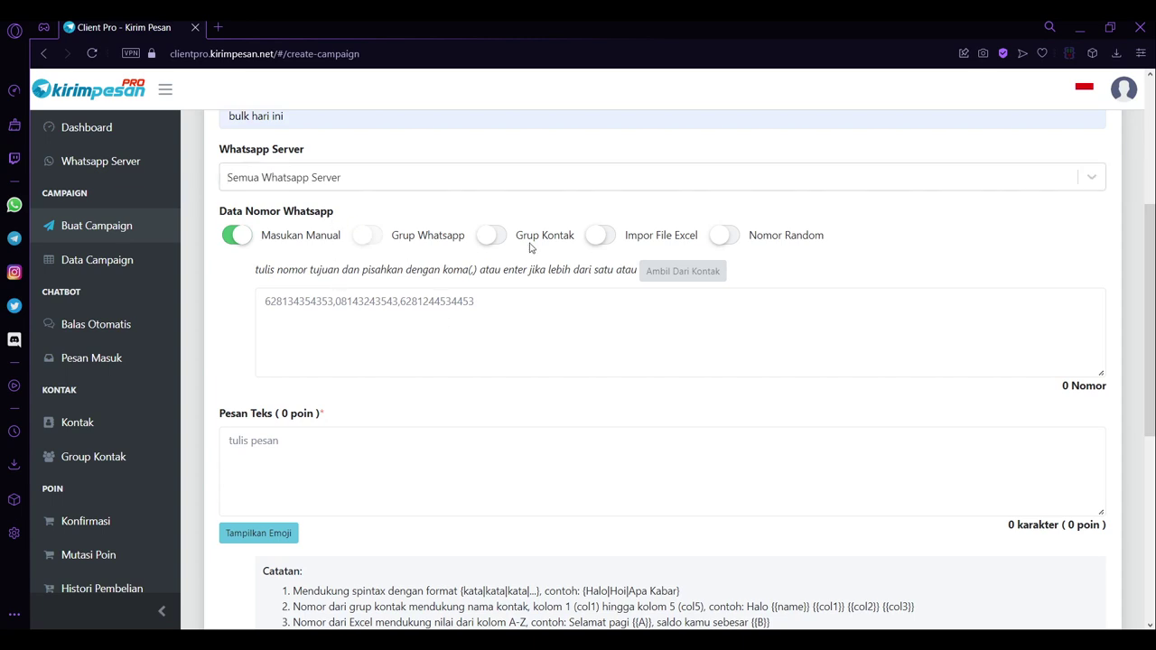
click(497, 239)
click(403, 175)
click(403, 176)
click(599, 237)
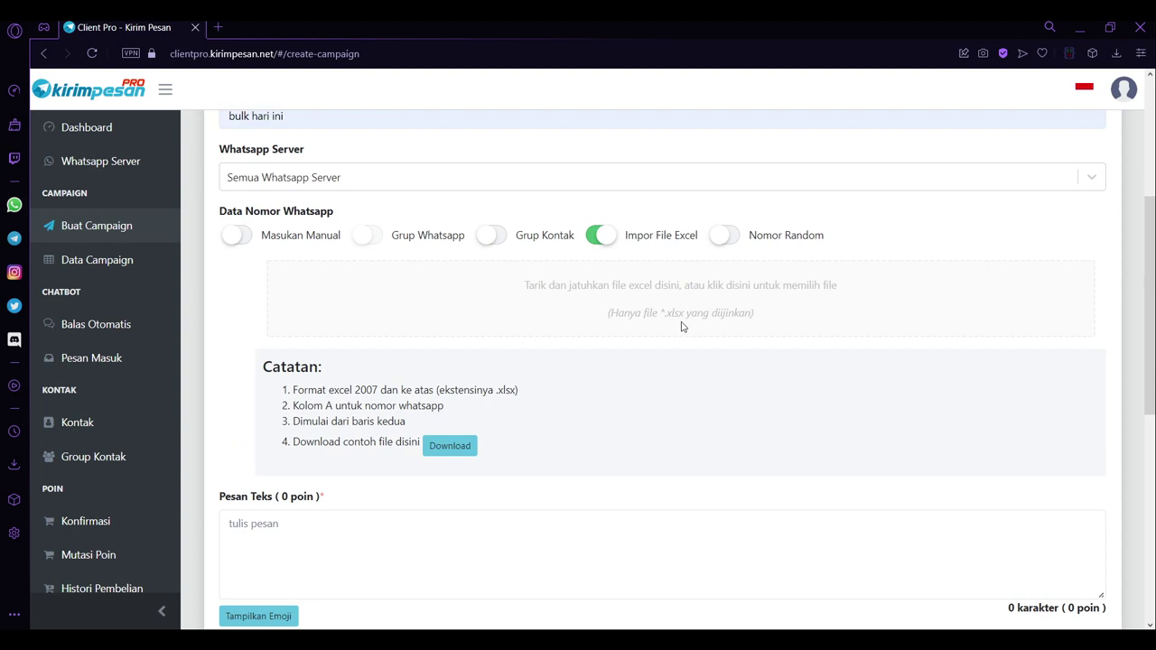
Enter "test psan" as the campaign's message text.
scroll(633, 333, down, 2)
click(293, 404)
text(tes)
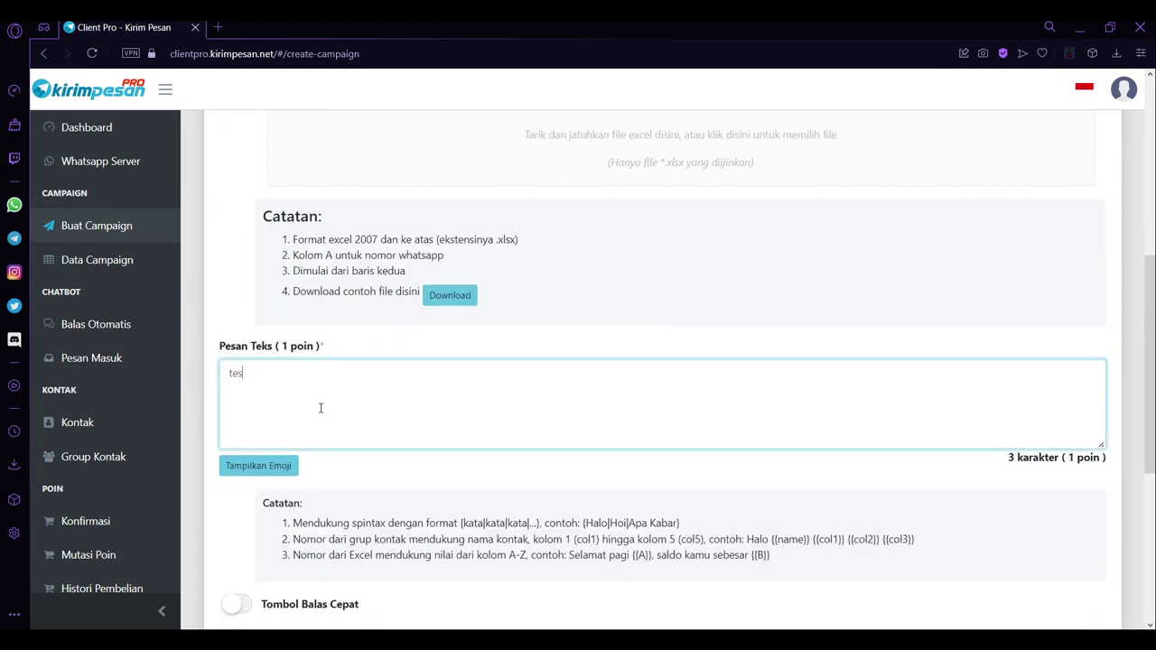
text(t psan)
Enable Tombol Balas Cepat and add a first button text reading "coba kata kunci", pasted from the copied keyword.
scroll(320, 409, down, 3)
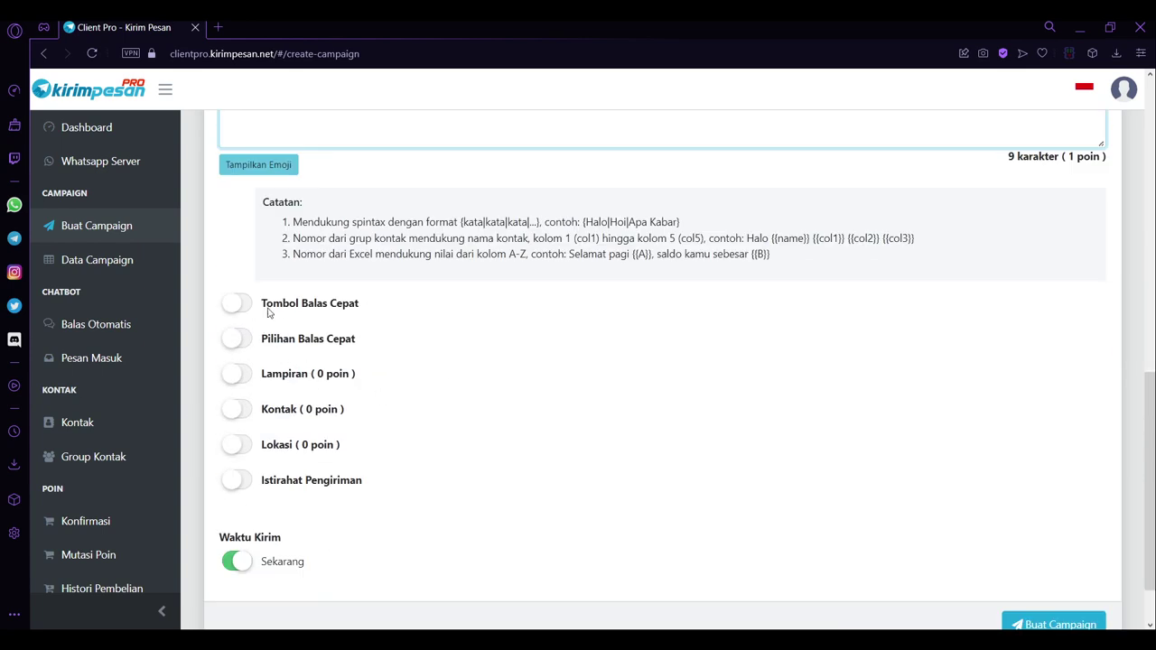
drag(348, 312, 368, 315)
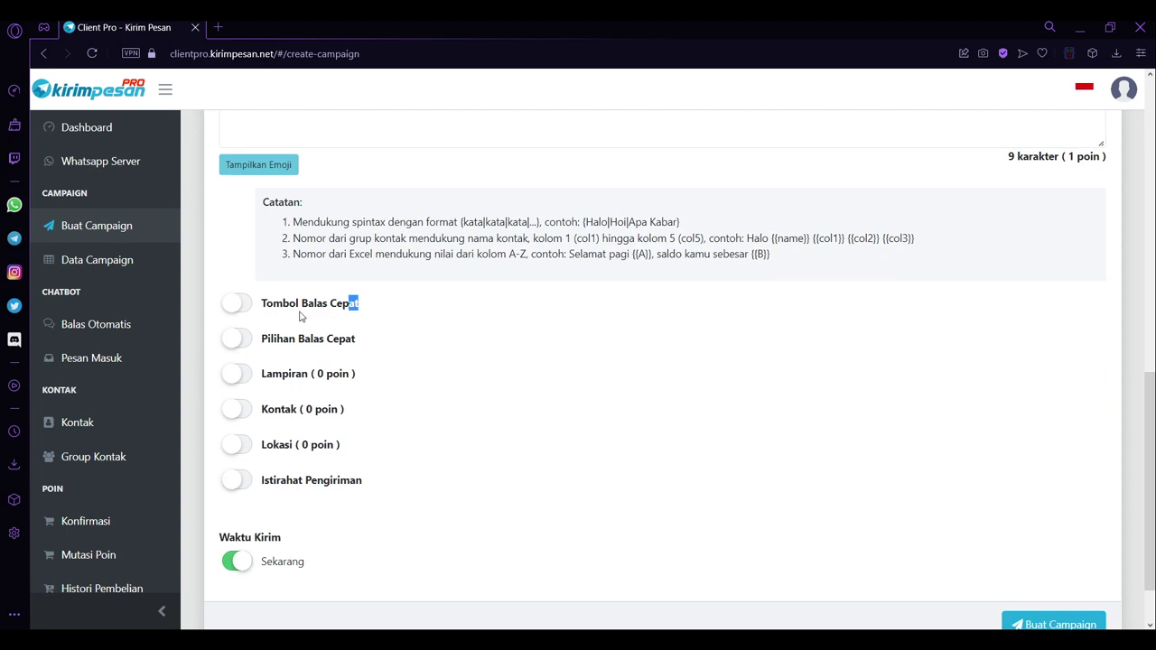
click(238, 310)
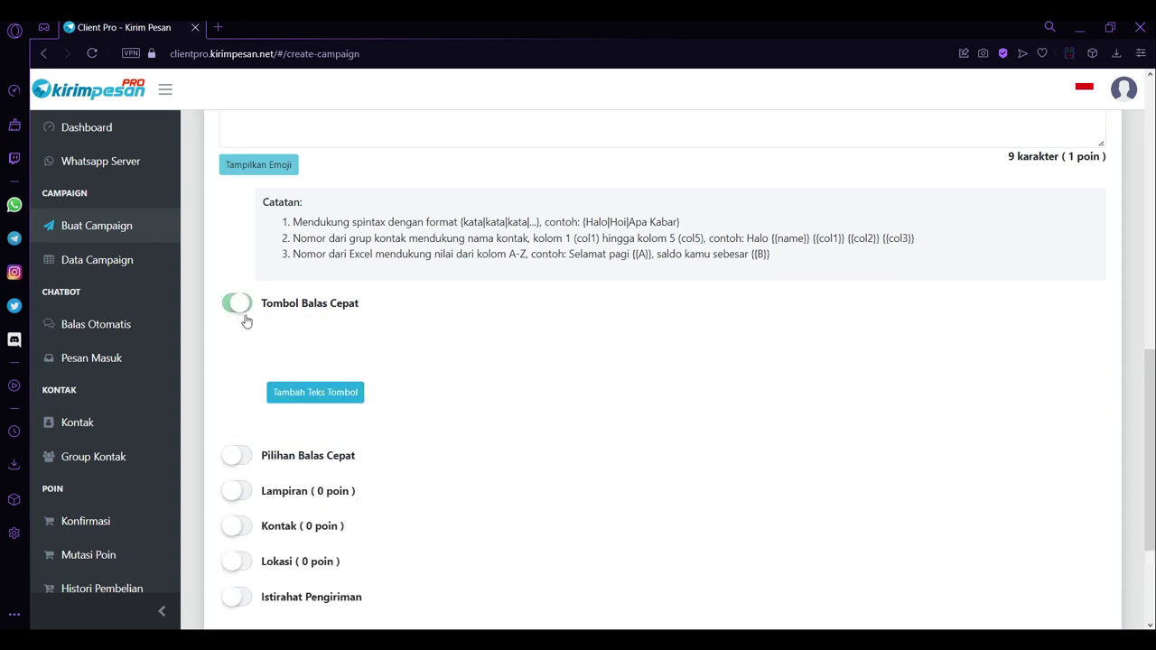
click(335, 397)
click(438, 453)
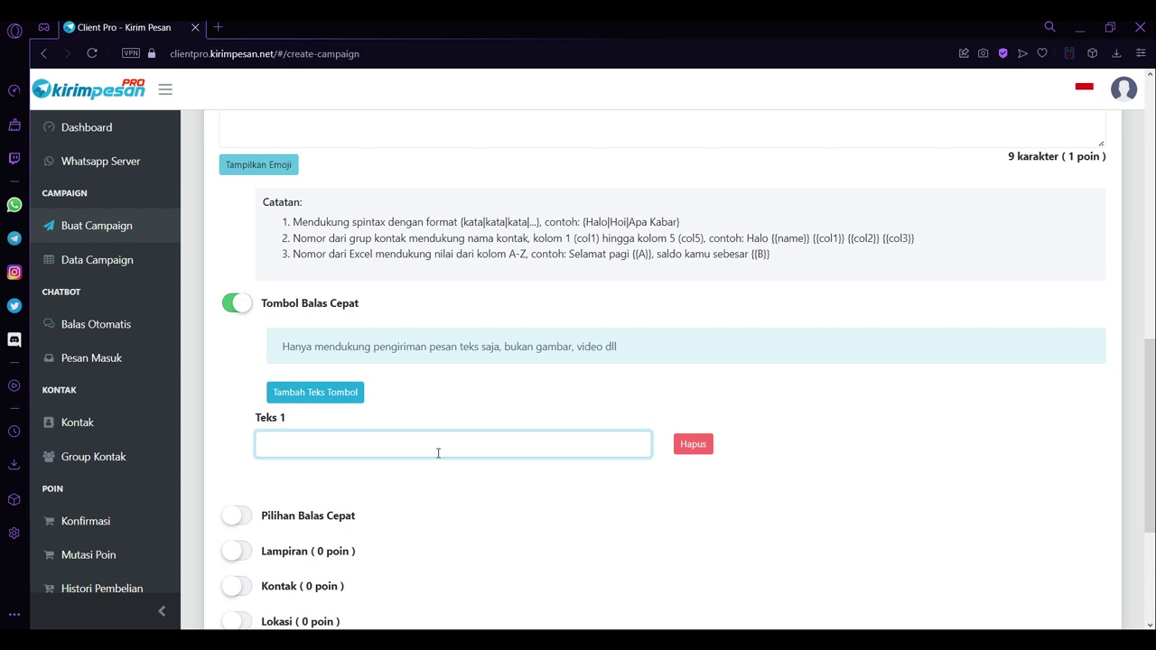
key(ctrl+v)
Delete the first button's text and undo the deletion.
drag(400, 447, 181, 449)
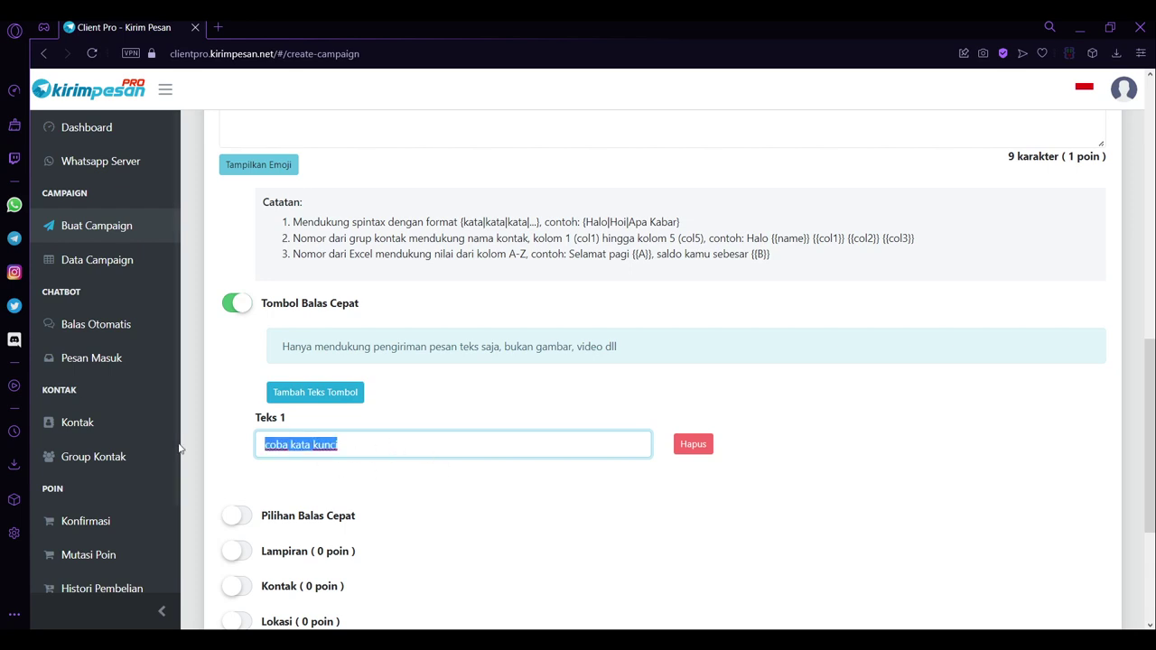
key(Delete)
click(508, 404)
click(456, 449)
key(ctrl+z)
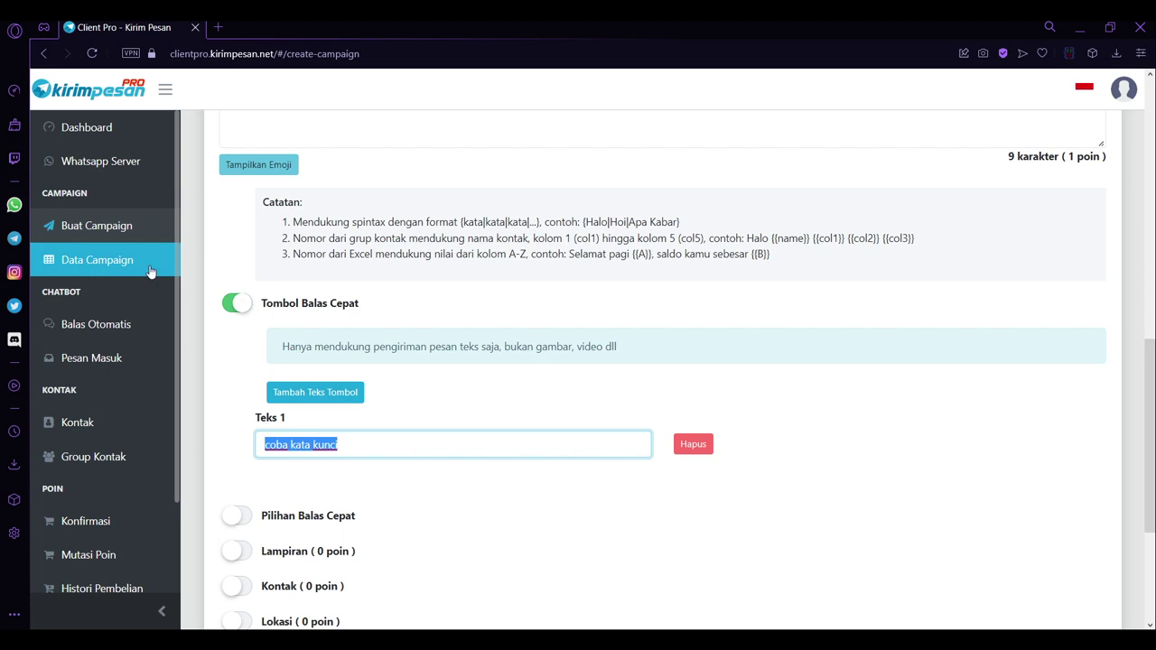
Add three more quick-reply button text fields and delete the fourth one.
click(317, 388)
click(317, 388)
scroll(468, 464, down, 1)
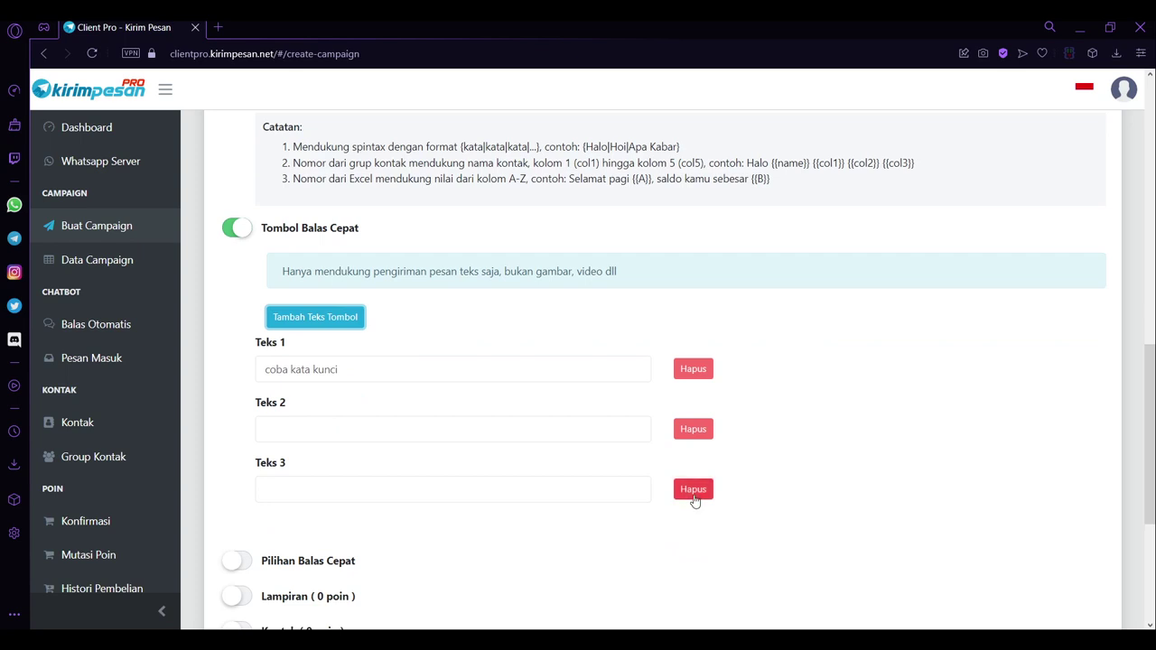
click(318, 316)
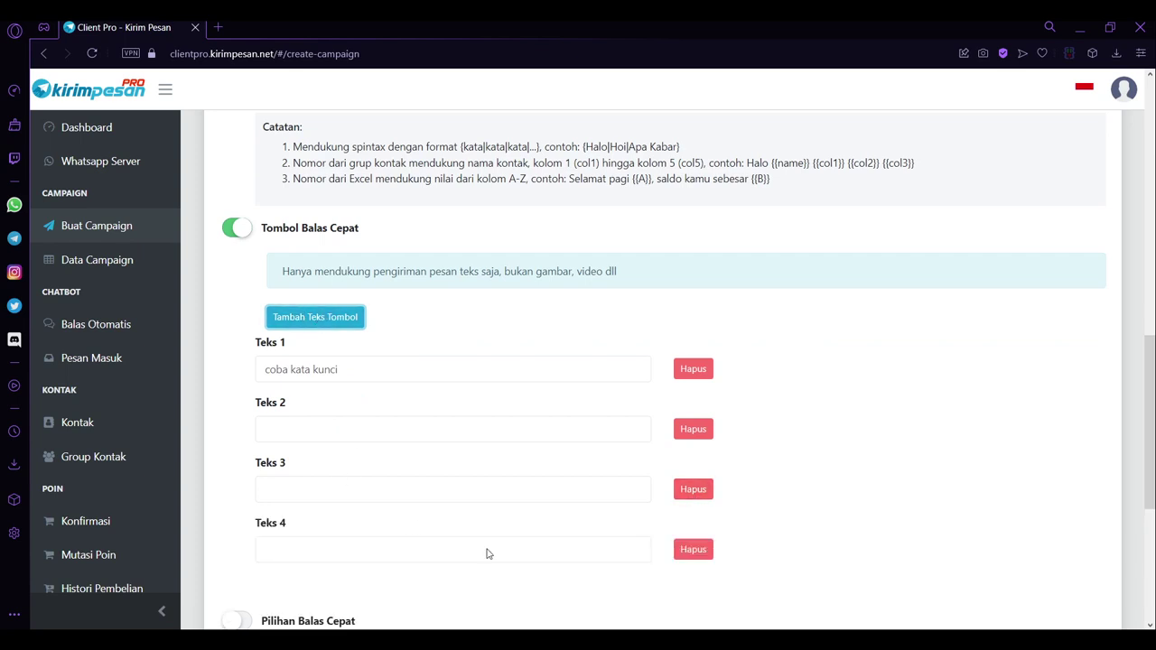
click(688, 550)
Read the note on which message content Tombol Balas Cepat supports.
click(329, 429)
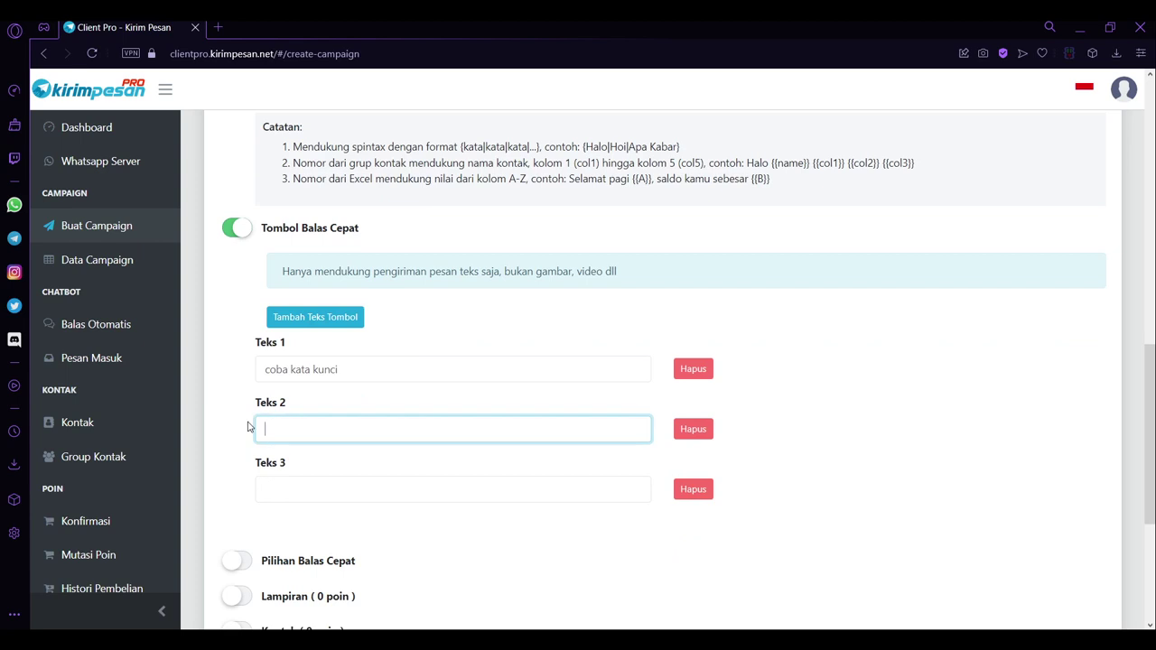
click(243, 429)
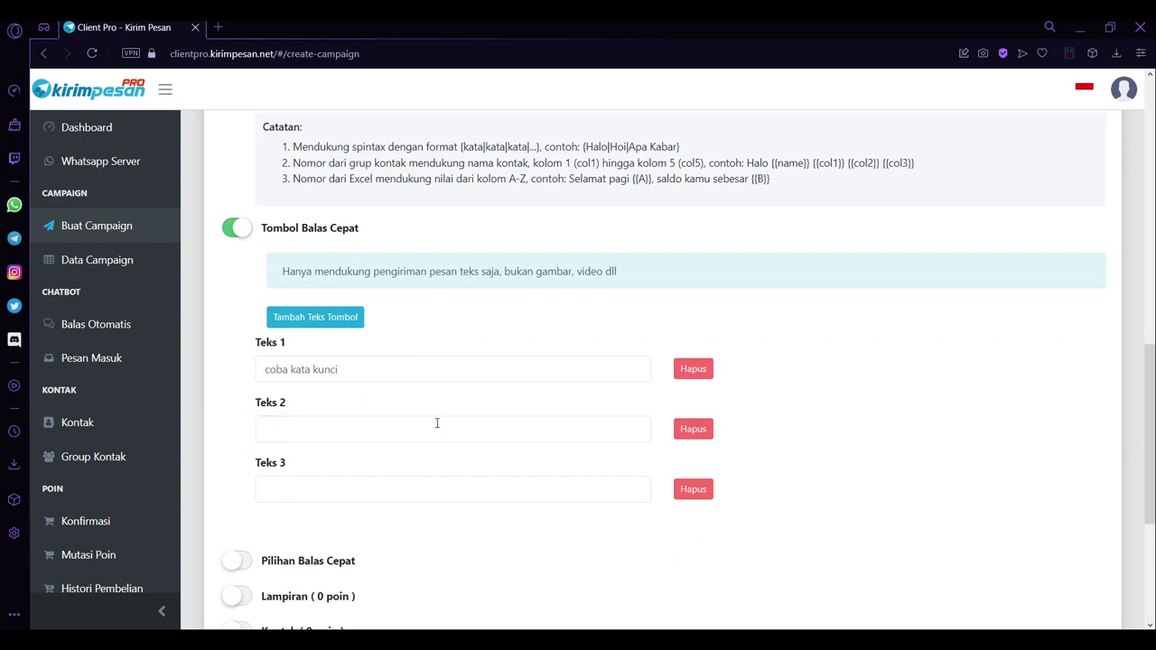
drag(658, 271, 289, 264)
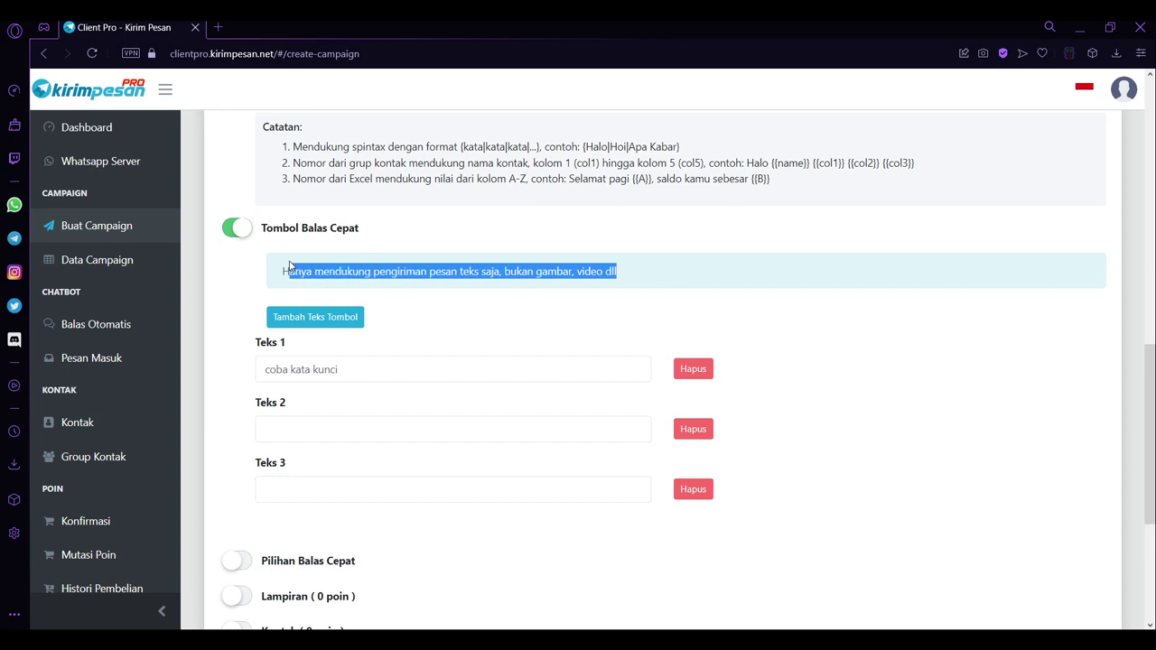
double_click(447, 272)
click(473, 273)
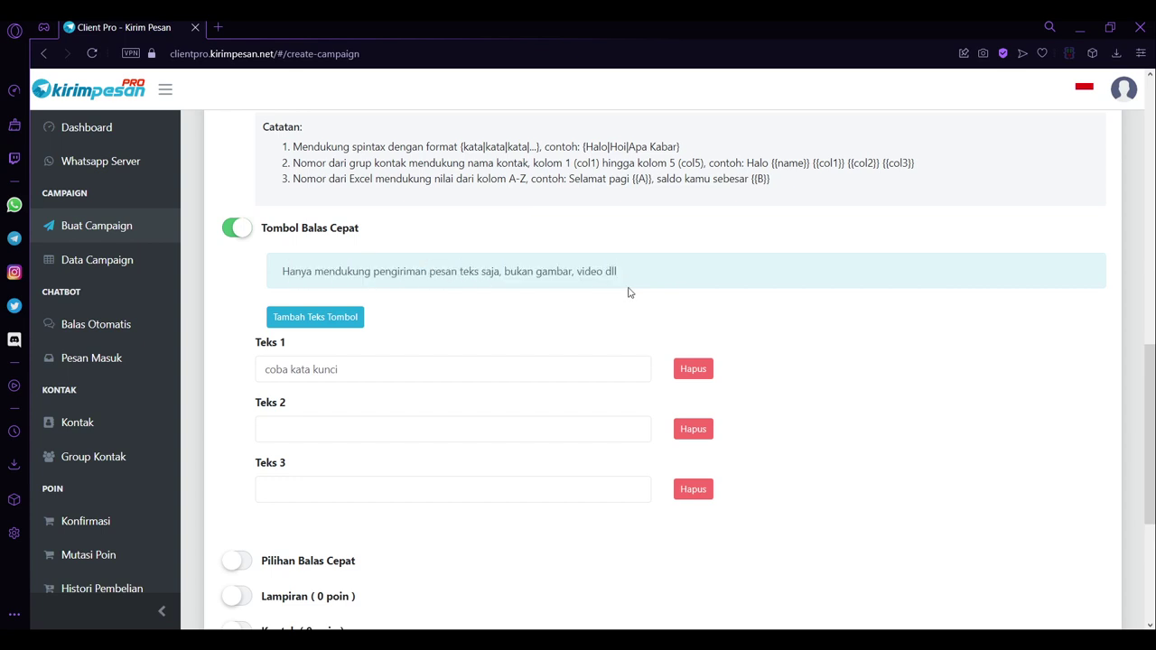
drag(649, 284, 495, 285)
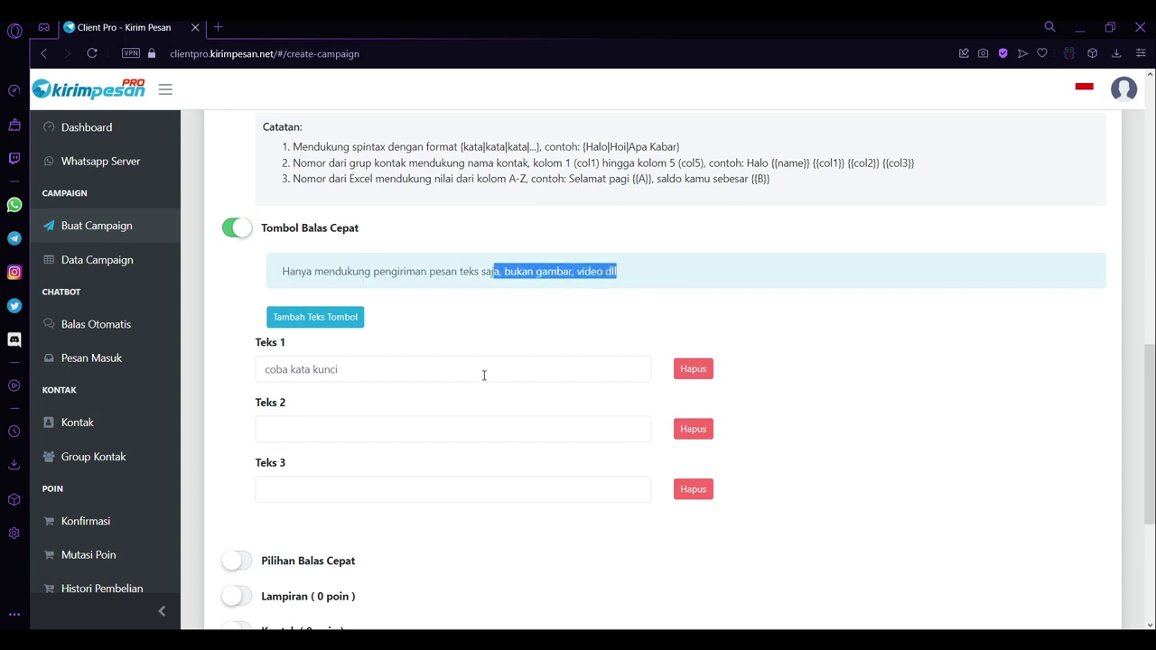
click(426, 387)
Try the Pilihan Balas Cepat option and switch back to Tombol Balas Cepat.
scroll(490, 428, down, 3)
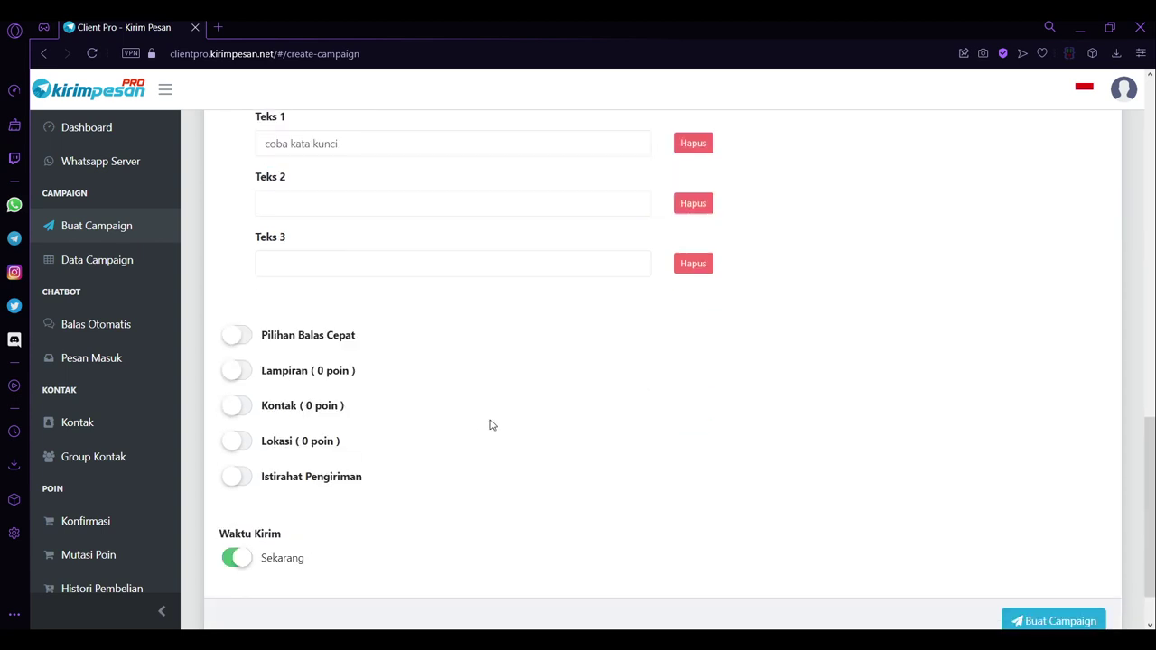
scroll(497, 423, up, 2)
scroll(501, 417, down, 3)
scroll(508, 408, up, 3)
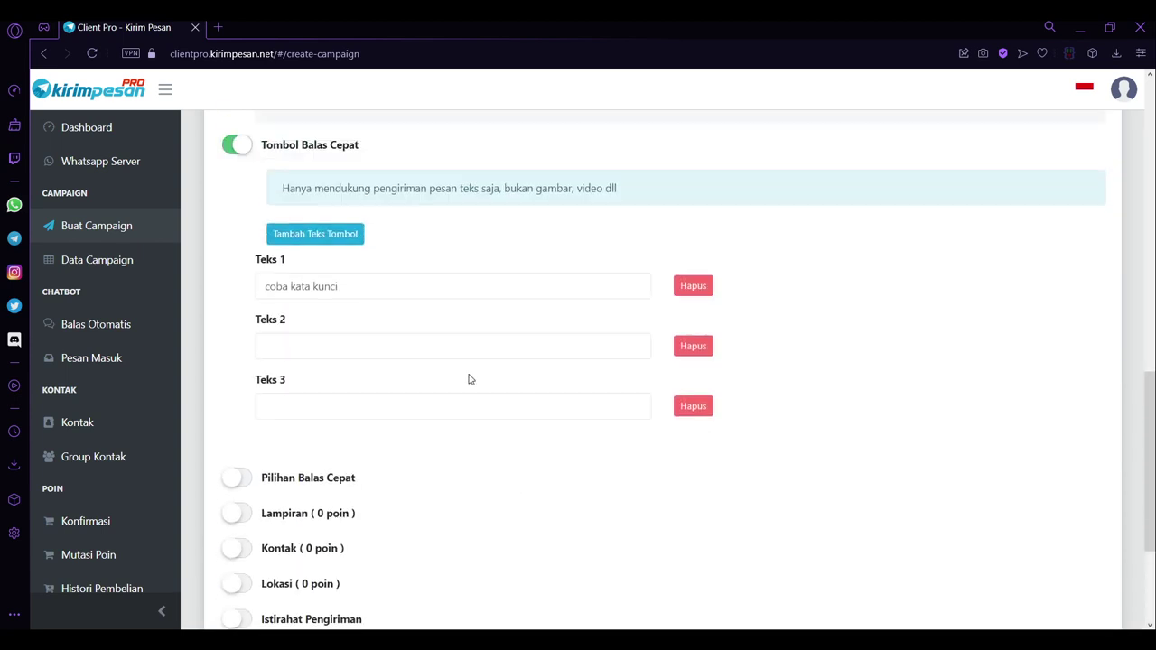
click(242, 488)
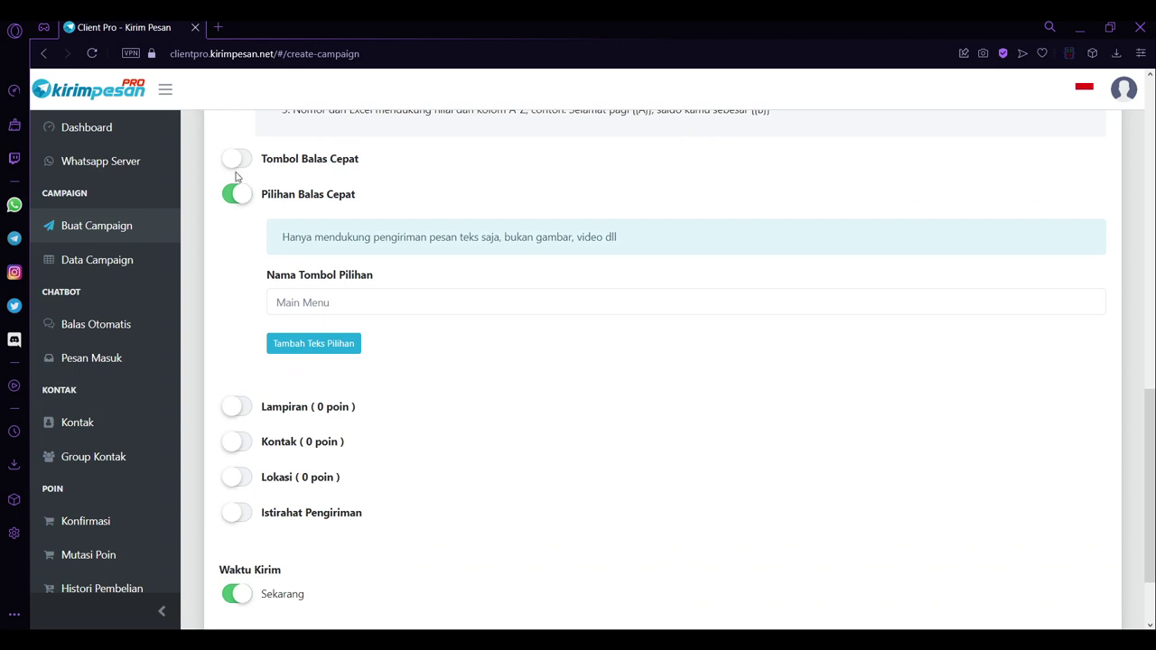
click(234, 161)
Delete the two empty quick-reply button text fields, leaving only Teks 1.
click(361, 302)
drag(361, 302, 252, 306)
click(693, 359)
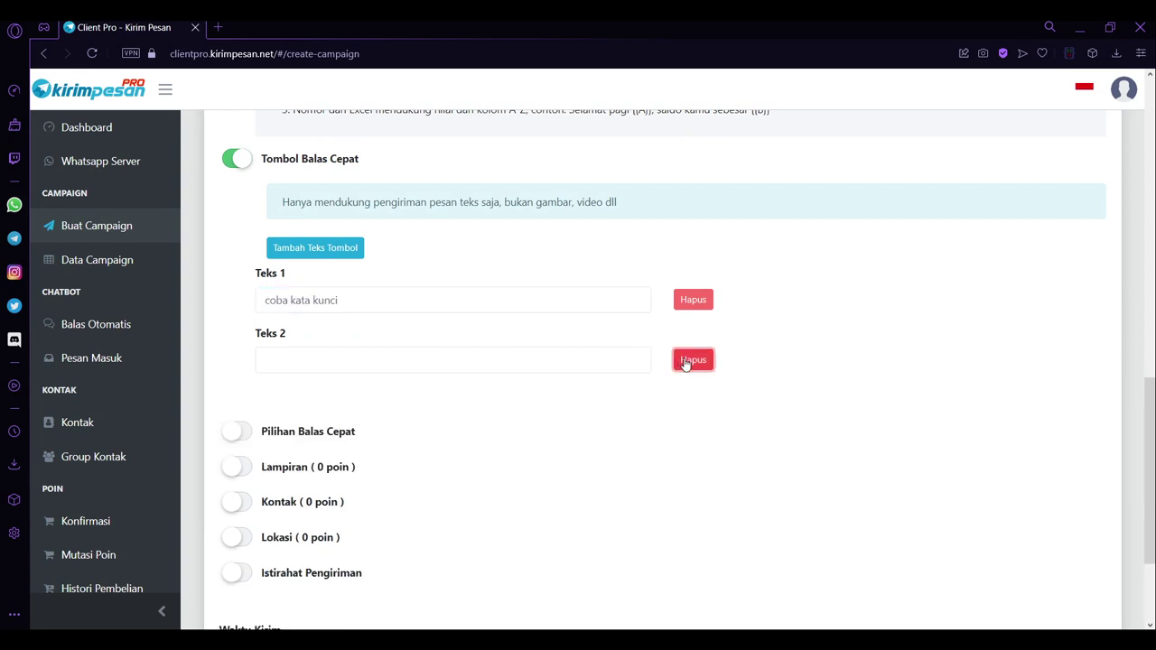
click(693, 360)
Set the campaign's recipient source to Masukan Manual and its WhatsApp server to mama simpati.
scroll(493, 432, down, 2)
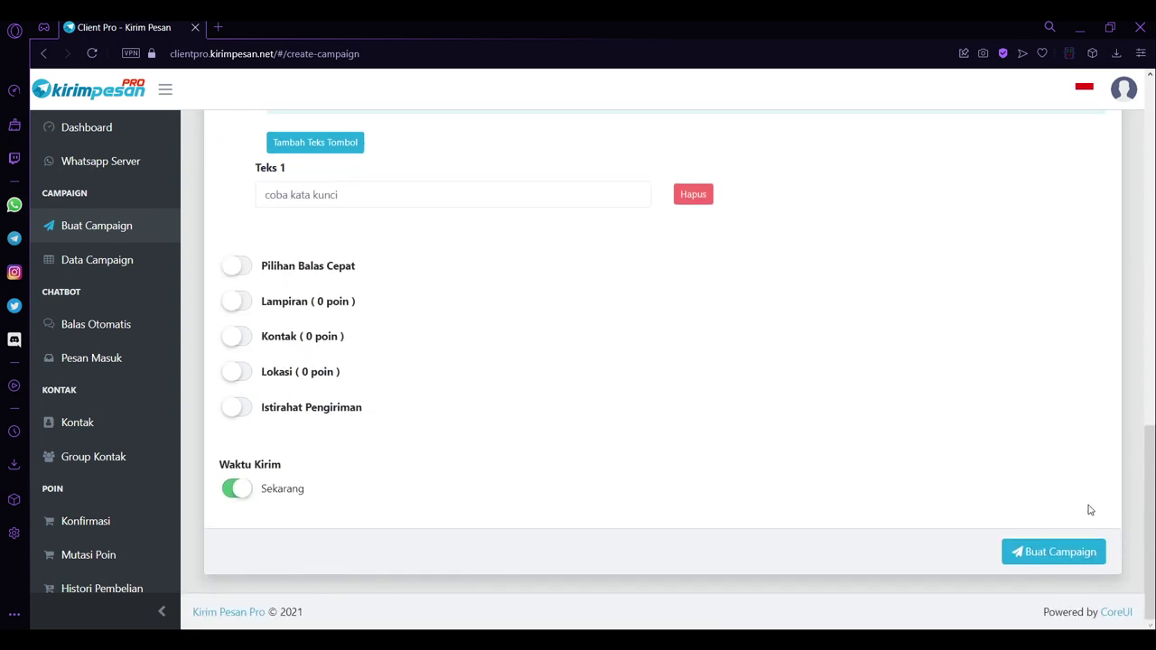
scroll(994, 524, up, 1)
scroll(891, 443, up, 1)
scroll(891, 443, down, 2)
scroll(451, 349, up, 5)
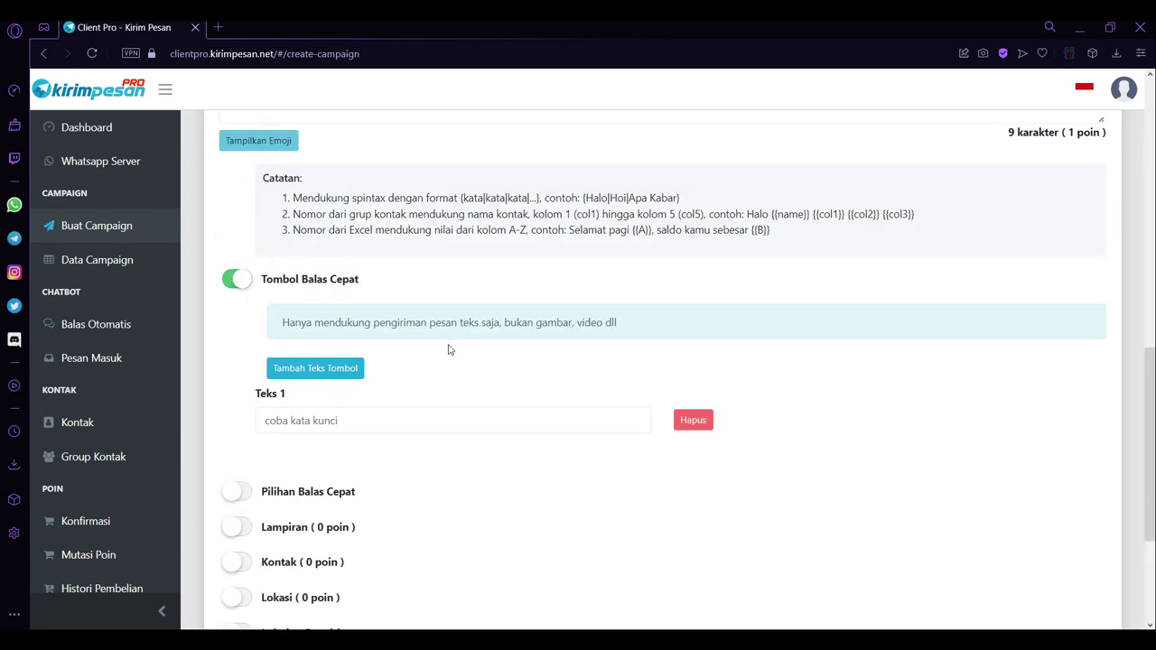
scroll(277, 355, down, 2)
scroll(488, 361, up, 5)
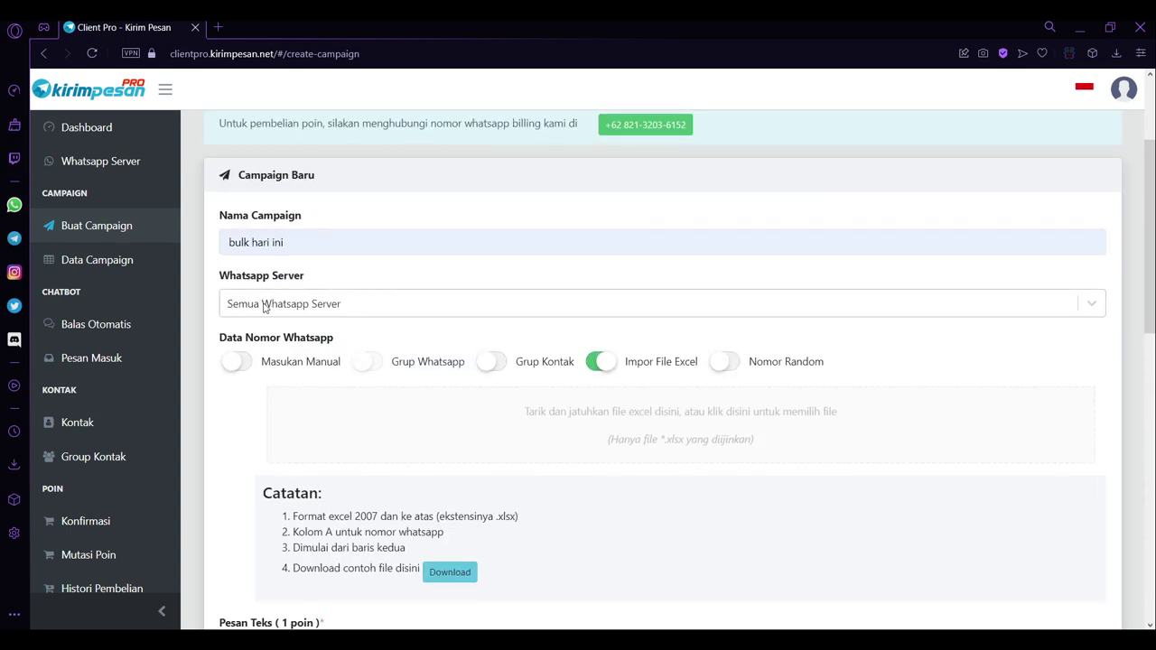
click(238, 362)
click(326, 303)
click(304, 426)
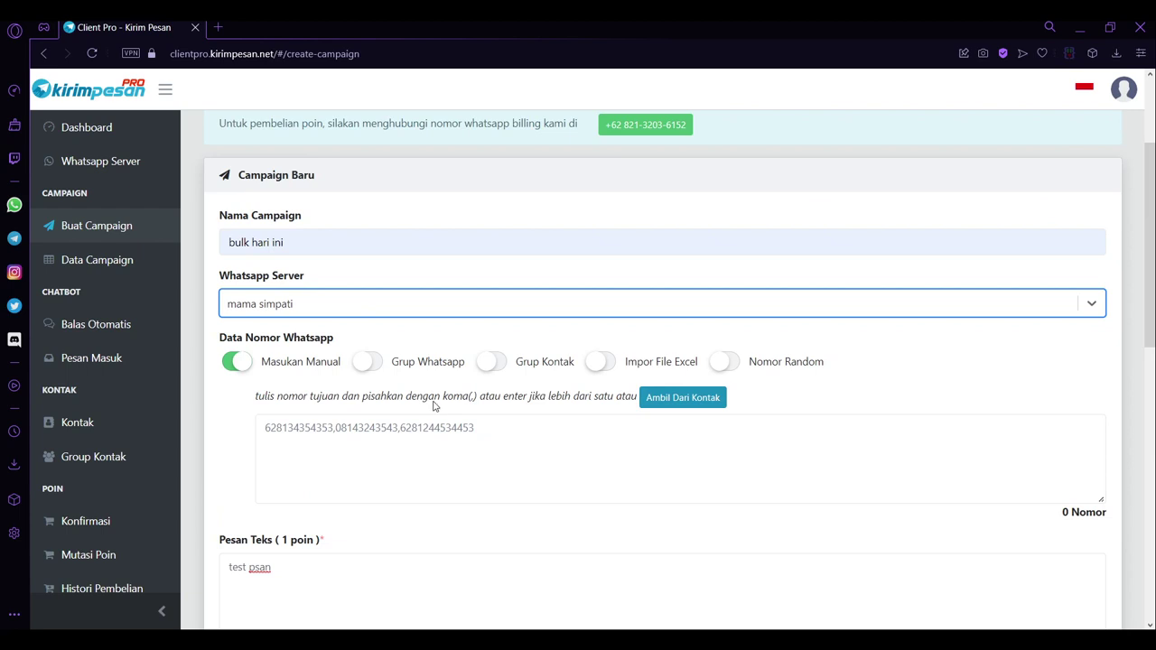
Review the campaign's recipients, message and quick-reply button text, and open the campaign data list.
scroll(434, 406, down, 2)
scroll(434, 406, down, 1)
scroll(416, 362, up, 1)
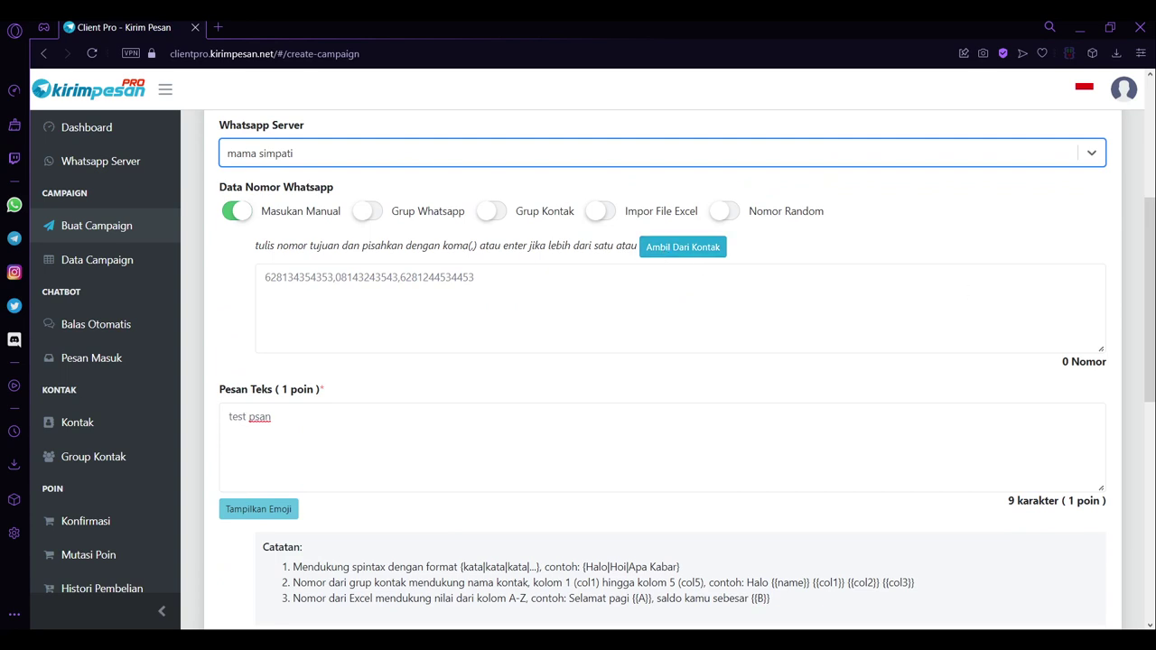
scroll(662, 370, down, 1)
scroll(662, 370, up, 2)
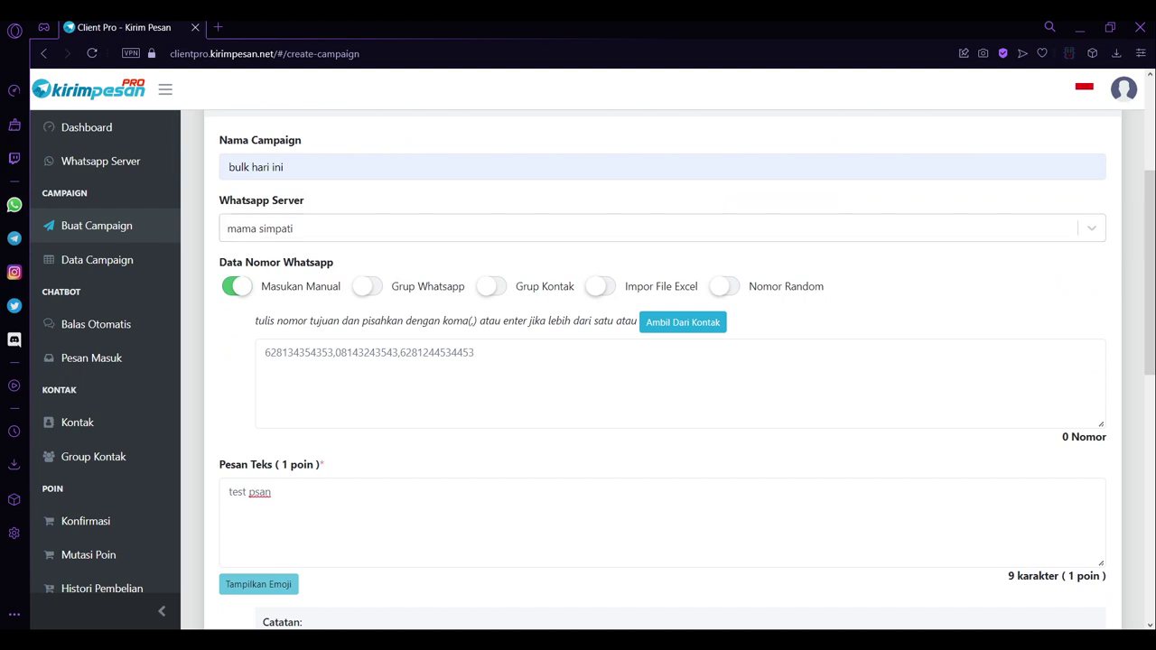
scroll(662, 371, down, 4)
scroll(662, 370, down, 2)
triple_click(260, 337)
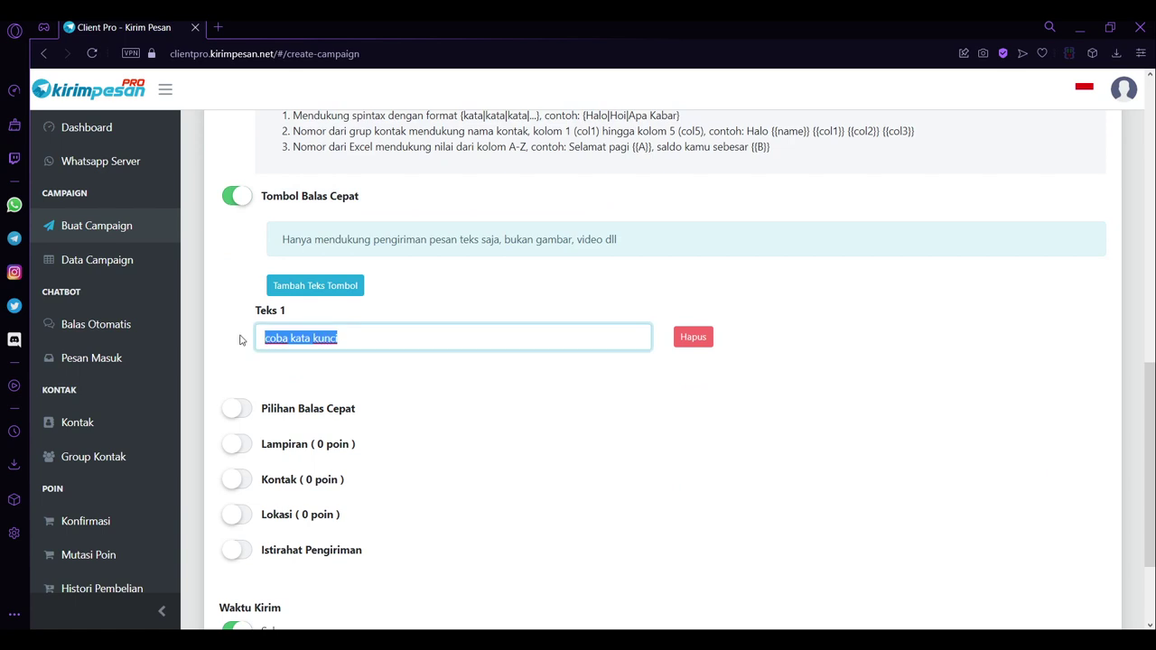
click(113, 263)
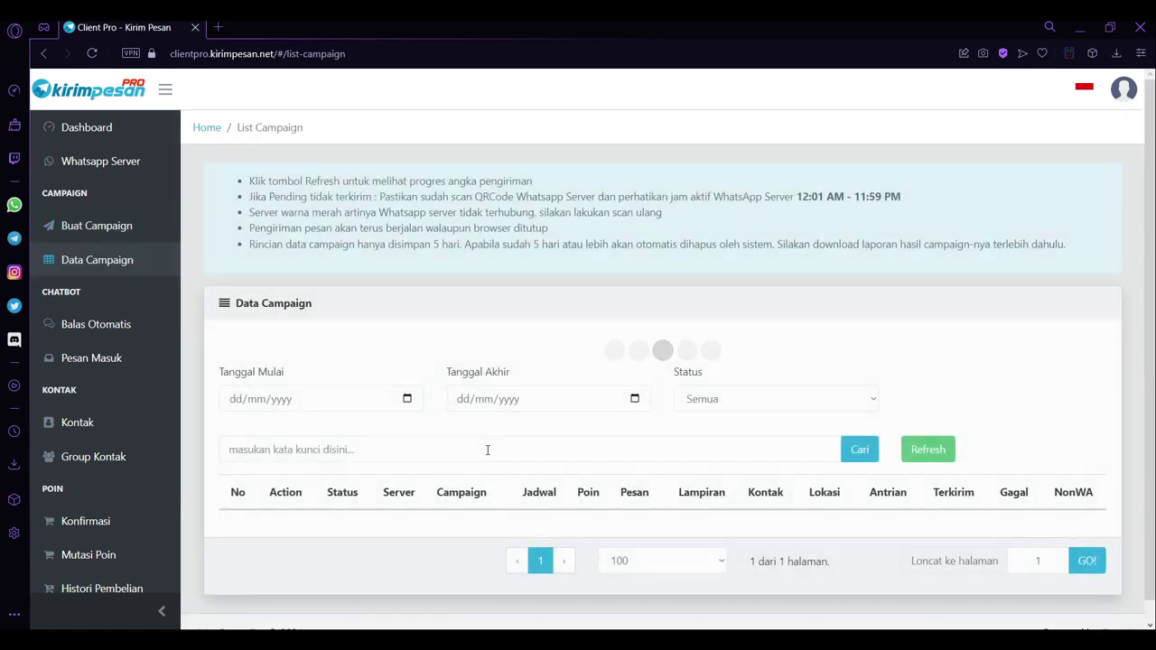
Open the auto-reply list, find the keyword "coba kata kunci" on the page, and clear the page search.
click(101, 326)
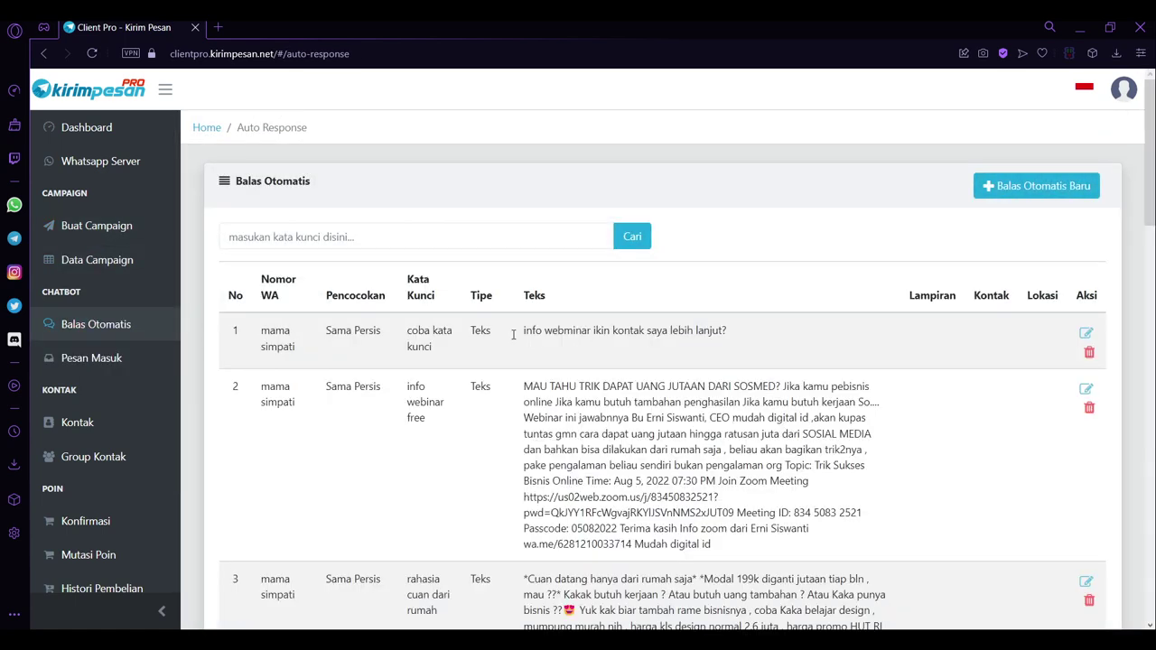
drag(430, 349, 401, 341)
key(ctrl+f)
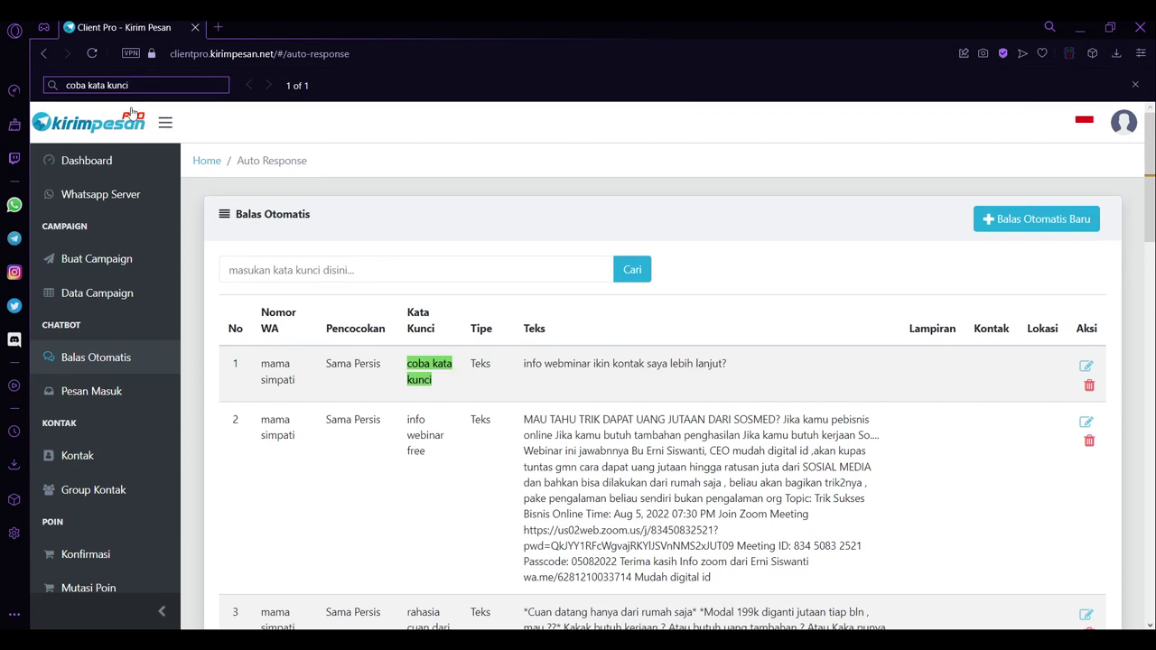
key(ctrl+a)
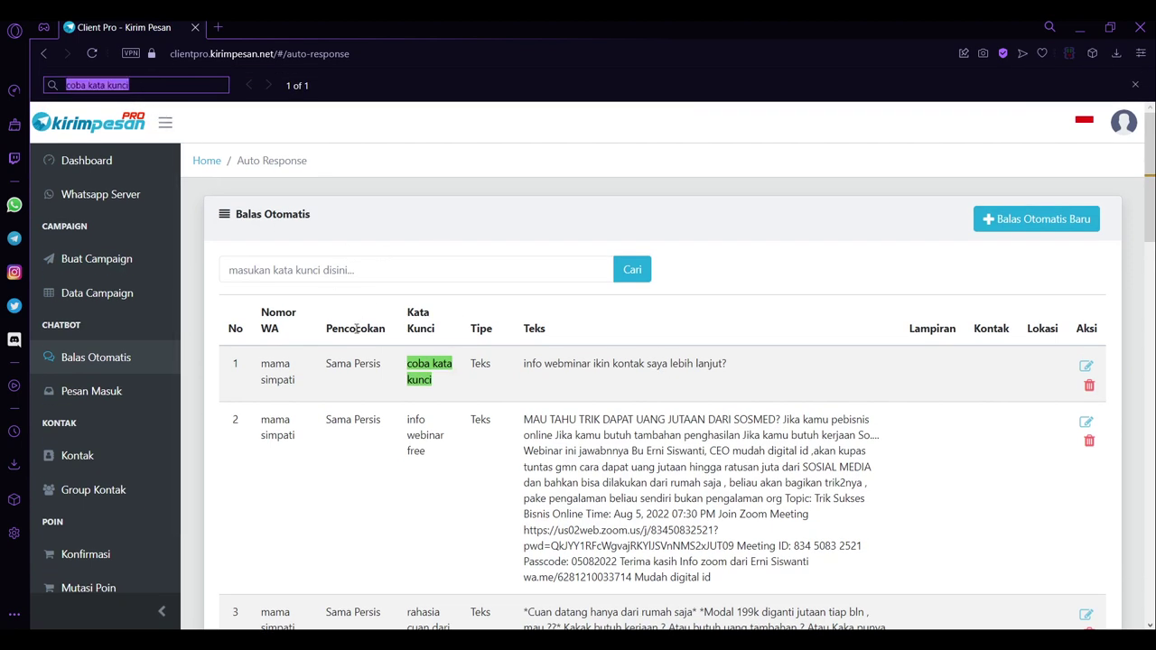
key(BackSpace)
Open a new campaign form and switch the Lampiran option on and back off to view its attachment settings.
click(167, 260)
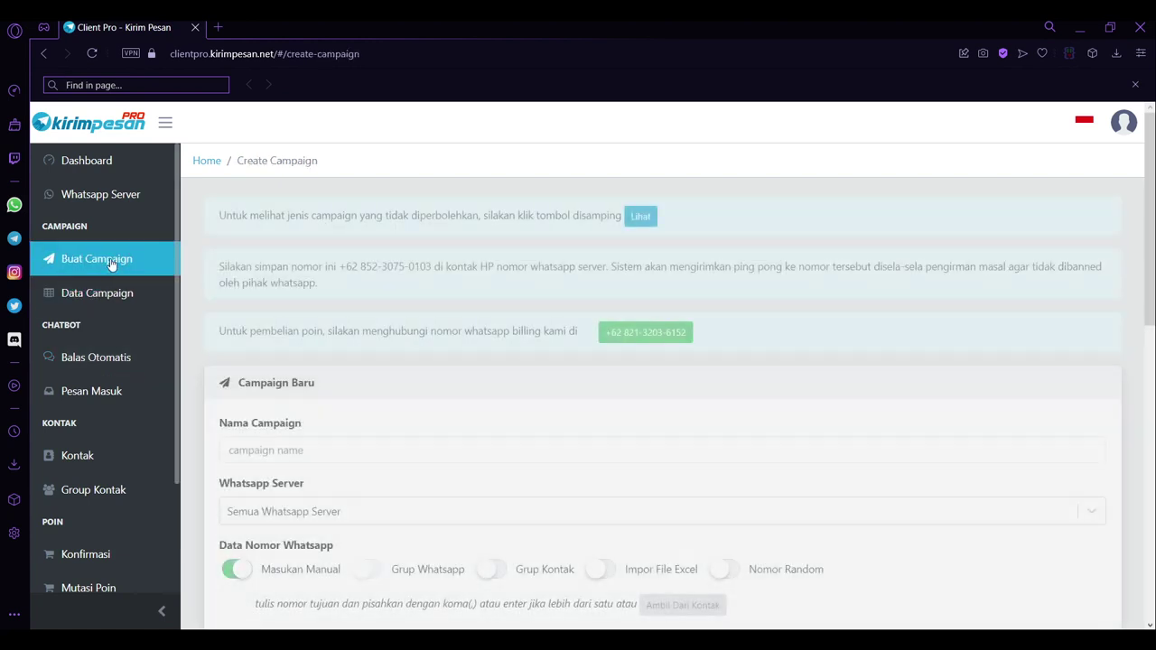
scroll(347, 397, down, 8)
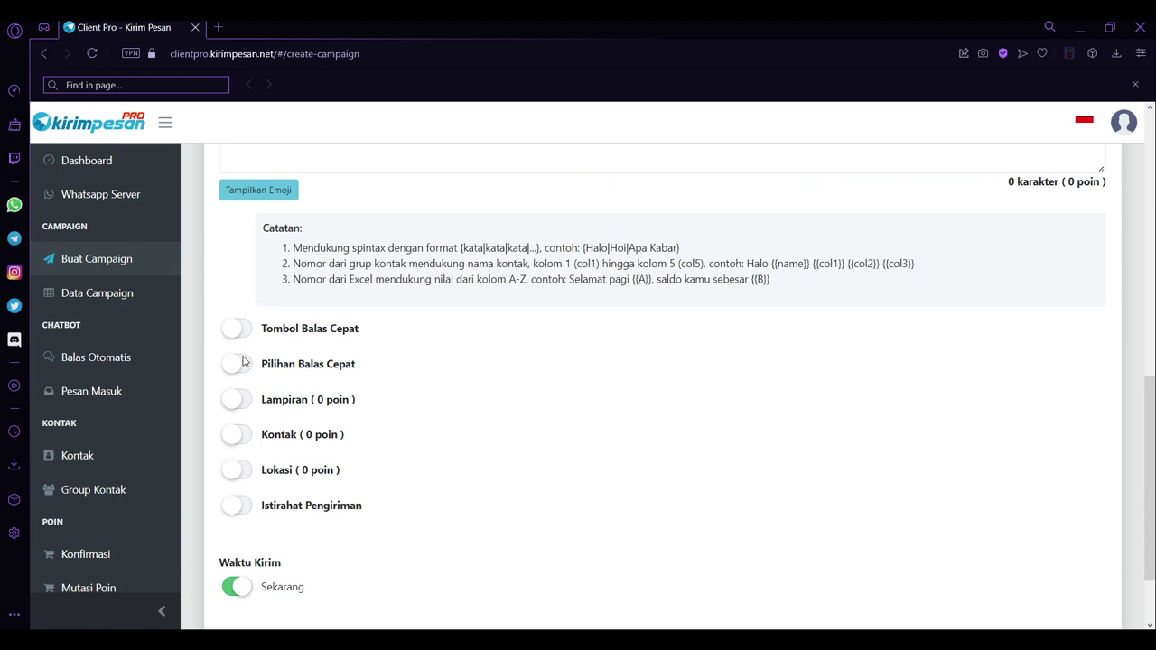
click(237, 401)
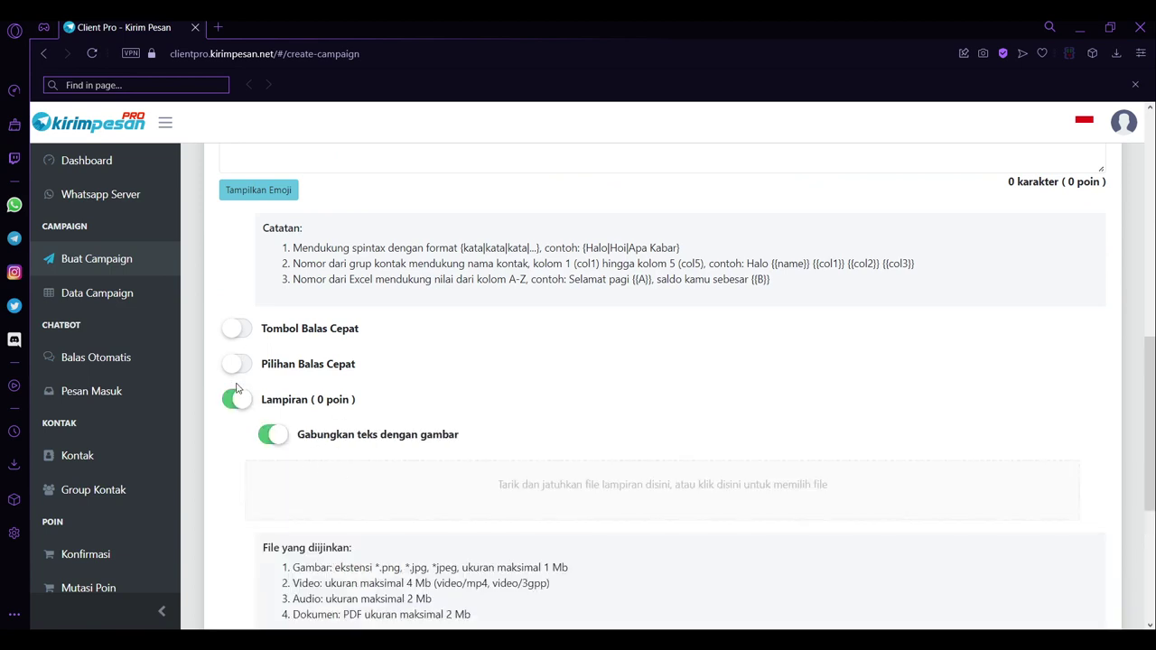
click(237, 400)
Examine the blank campaign form's Pesan Teks field, its optional settings and the Waktu Kirim option.
scroll(320, 388, up, 3)
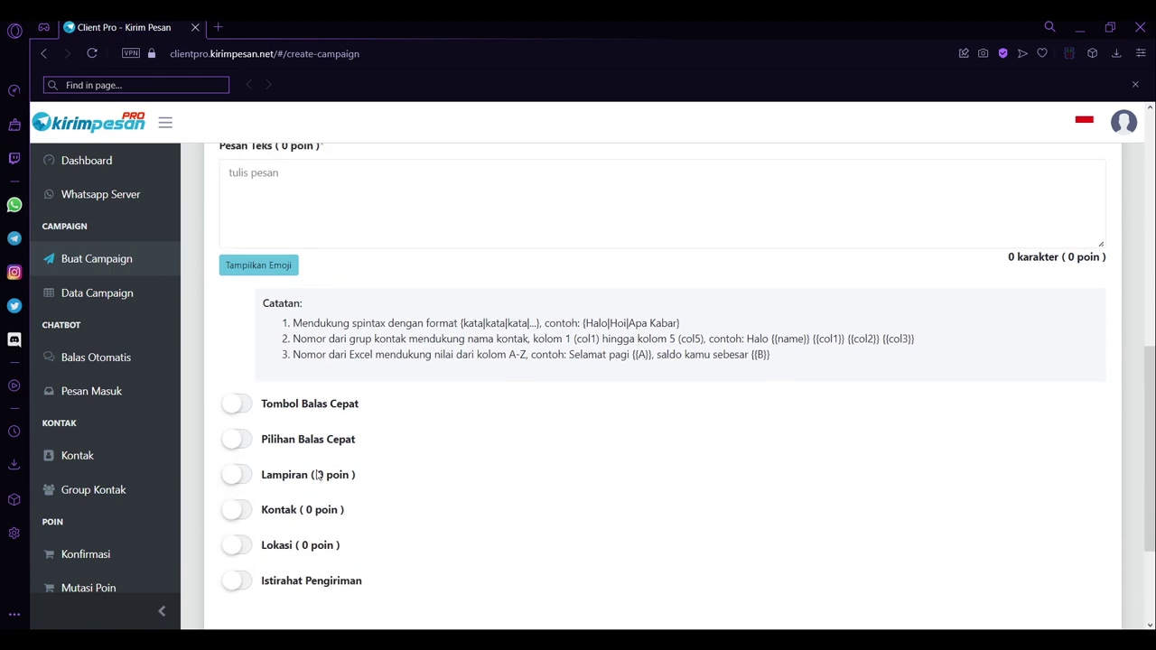
click(303, 329)
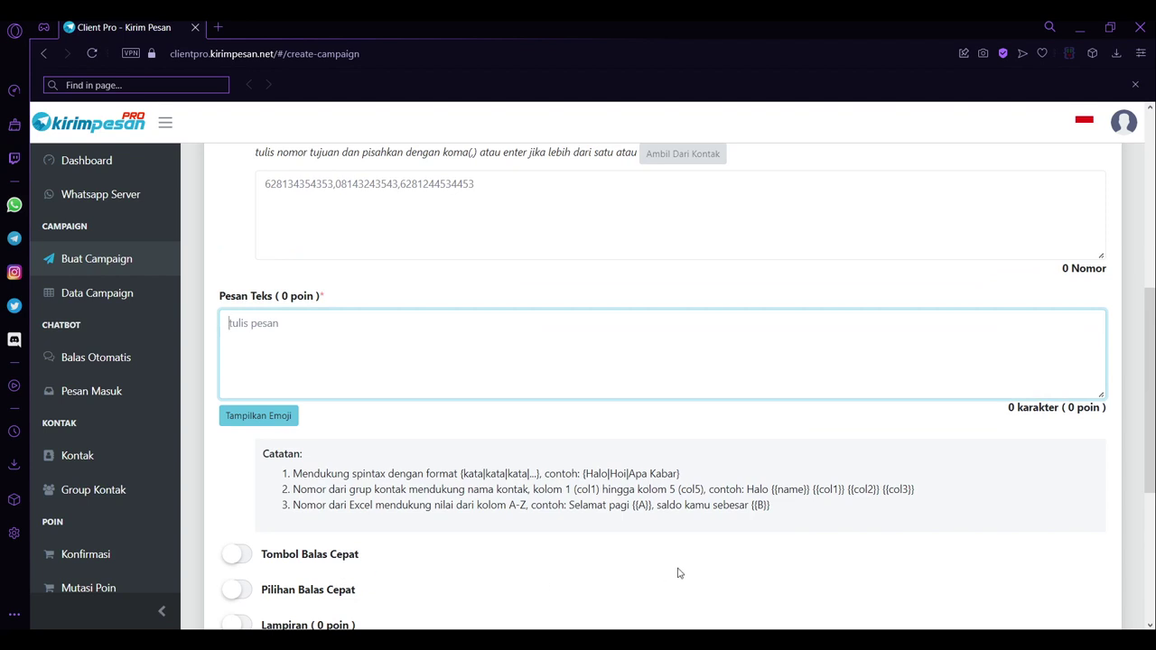
scroll(679, 573, down, 4)
scroll(672, 594, down, 1)
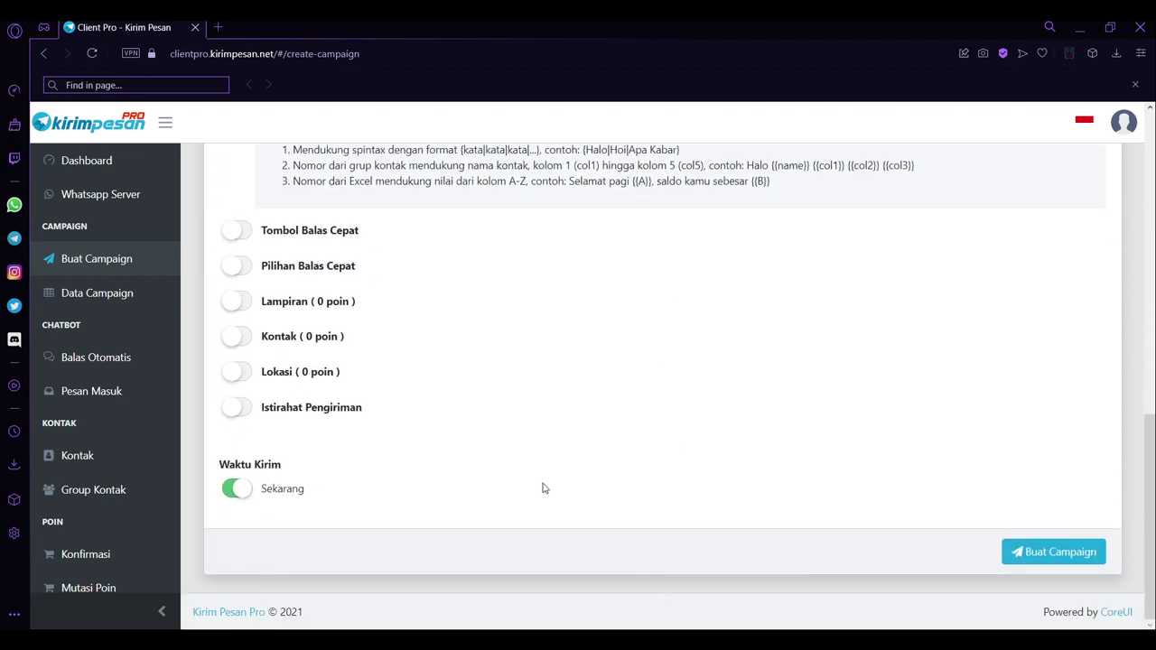
scroll(546, 467, up, 3)
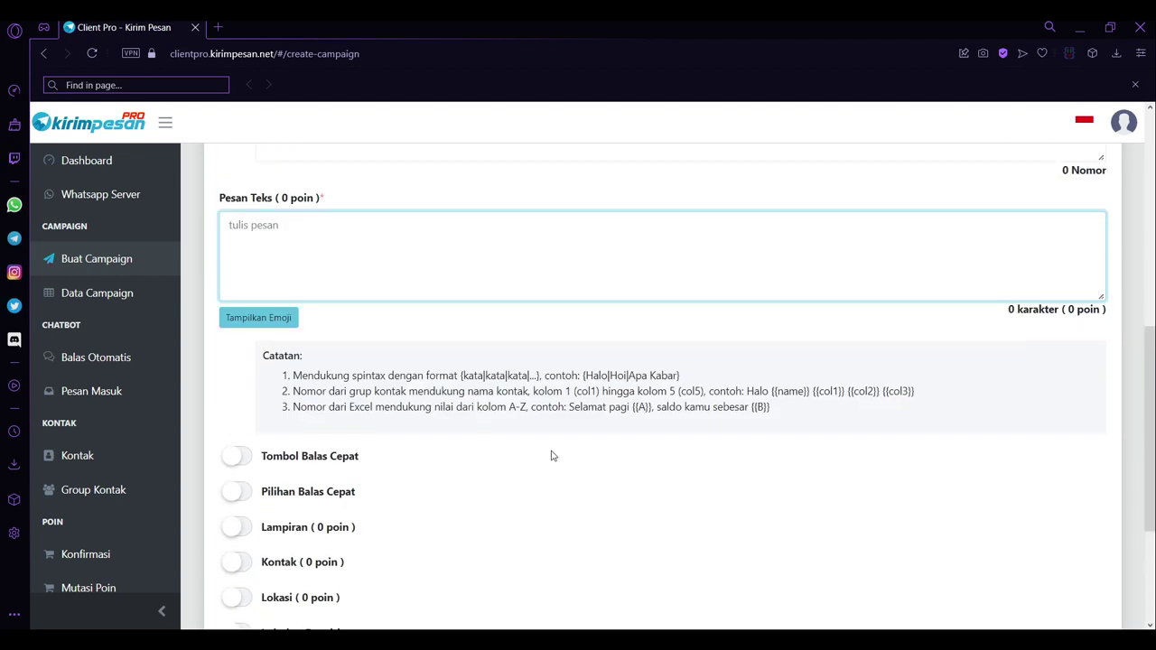